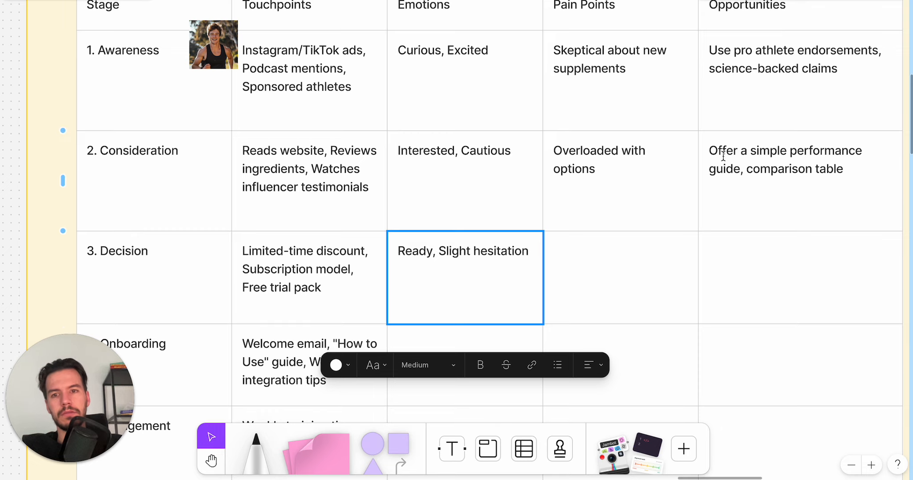
# Enter "Worries about effectiveness" as the pain point for the Decision stage
pyautogui.scroll(-3, 336, 213)
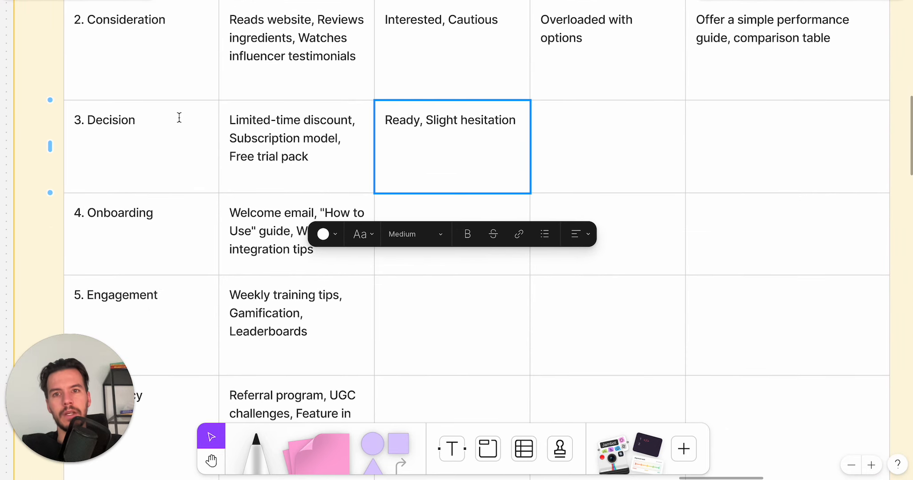
pyautogui.moveTo(426, 120); pyautogui.dragTo(821, 122)
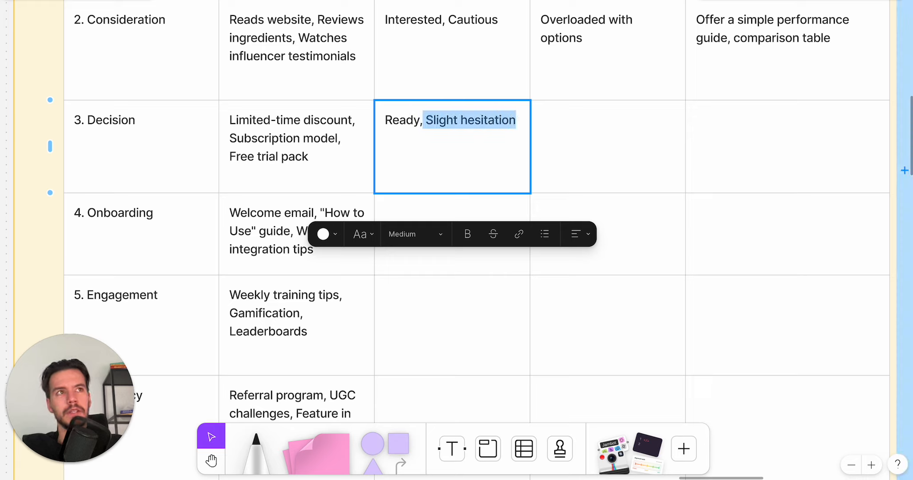
pyautogui.click(597, 143)
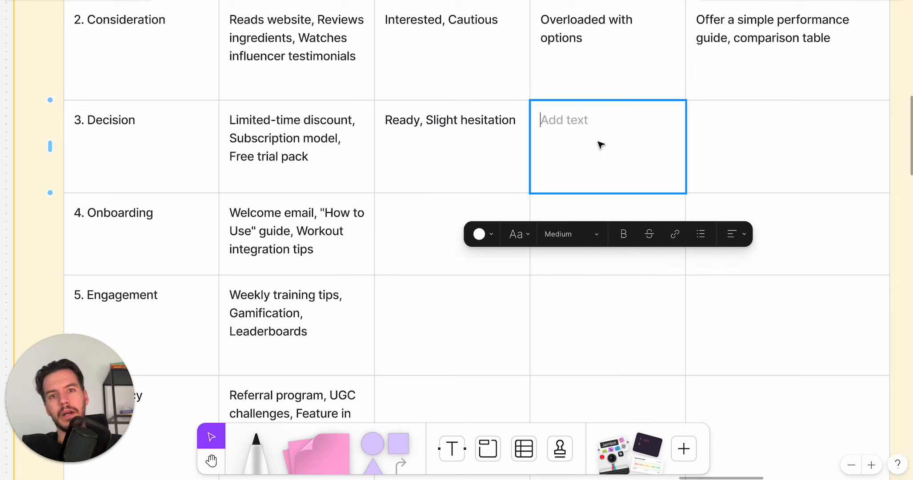
pyautogui.write('Worries about effectiveness')
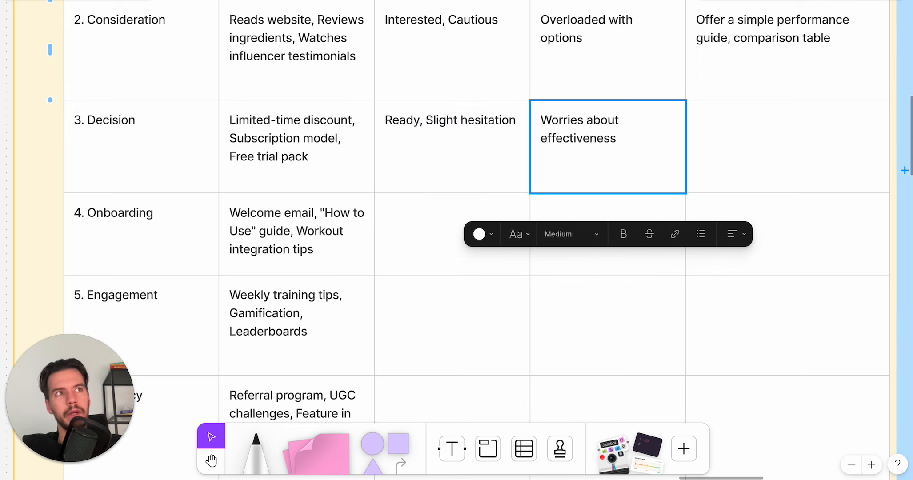
# Fill in the Decision stage's opportunities with "Show lab tests, before/after results, risk-free trial"
pyautogui.click(745, 126)
pyautogui.scroll(4, 746, 126)
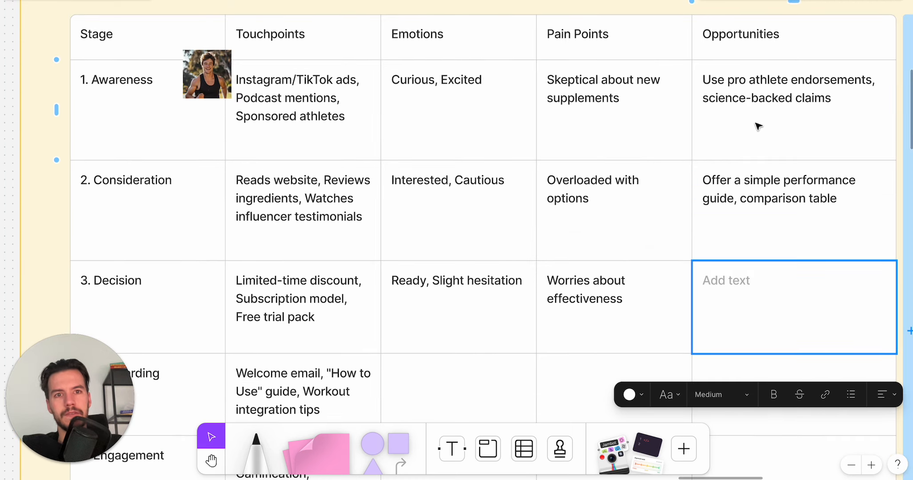
pyautogui.scroll(-3, 525, 161)
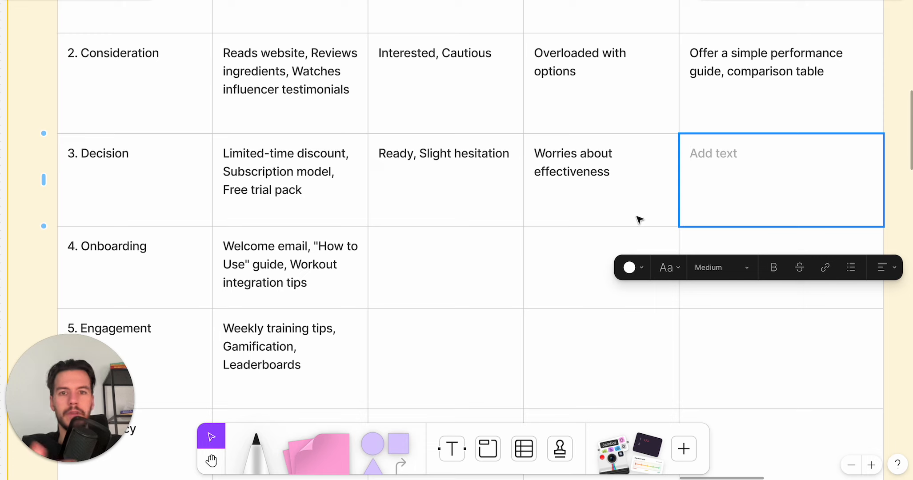
pyautogui.write('Show lab tests, before/after results, risk-free trial')
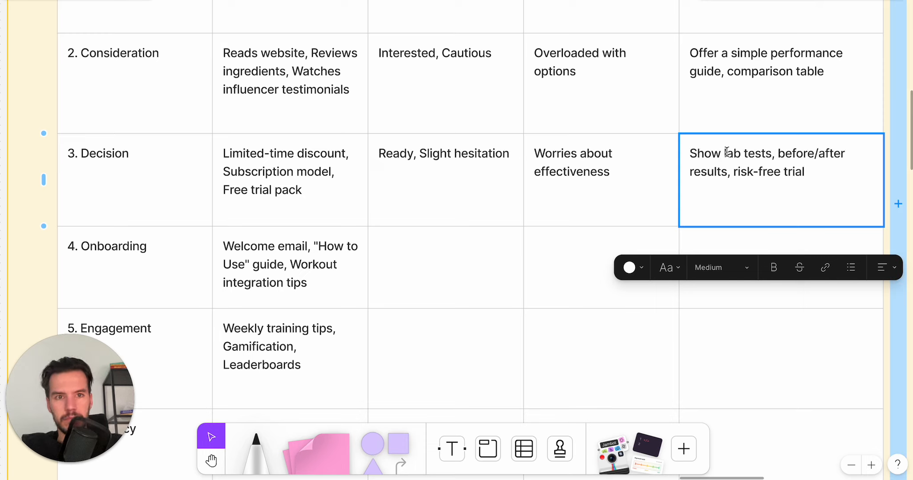
pyautogui.moveTo(692, 154); pyautogui.dragTo(839, 154)
pyautogui.click(785, 153)
pyautogui.moveTo(689, 171); pyautogui.dragTo(805, 172)
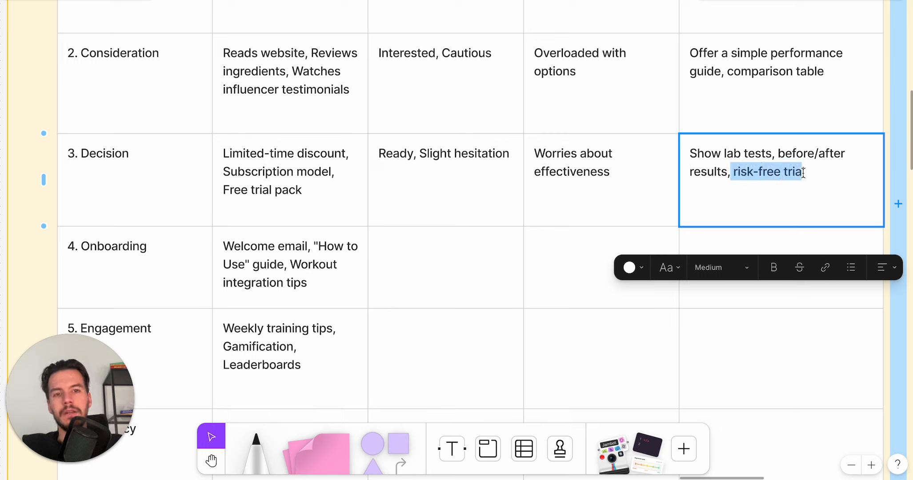
pyautogui.click(758, 187)
pyautogui.moveTo(730, 173); pyautogui.dragTo(836, 172)
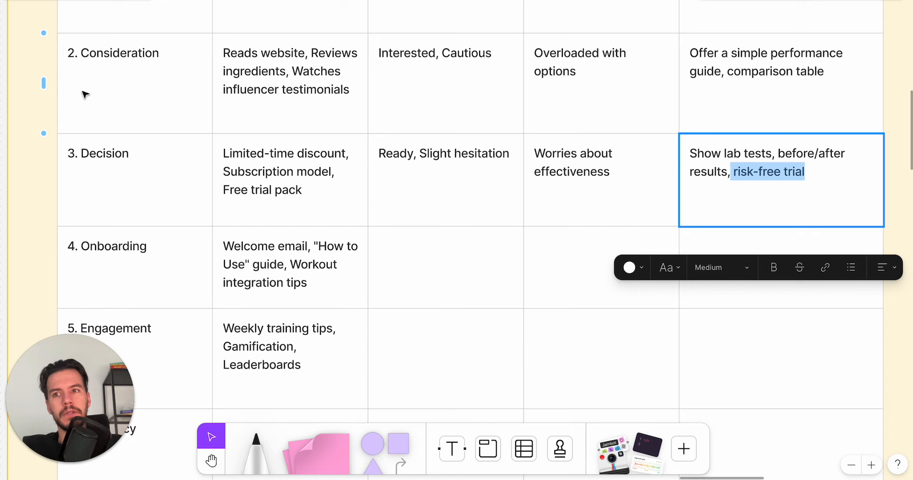
# Review the persona boards, including the bio, goals, motivations, needs and pain points, against the journey table
pyautogui.scroll(-5, 61, 88)
pyautogui.click(27, 75)
pyautogui.hscroll(-12, 25, 74)
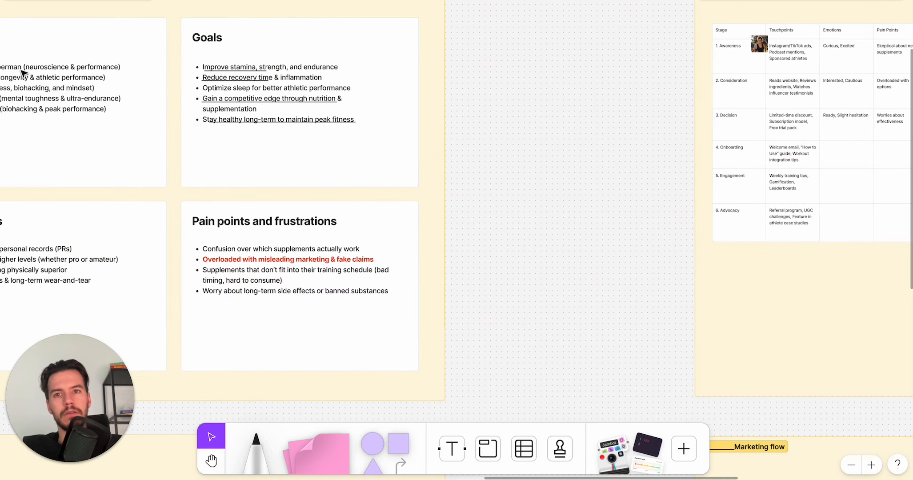
pyautogui.hscroll(-10, 187, 106)
pyautogui.hscroll(6, 658, 231)
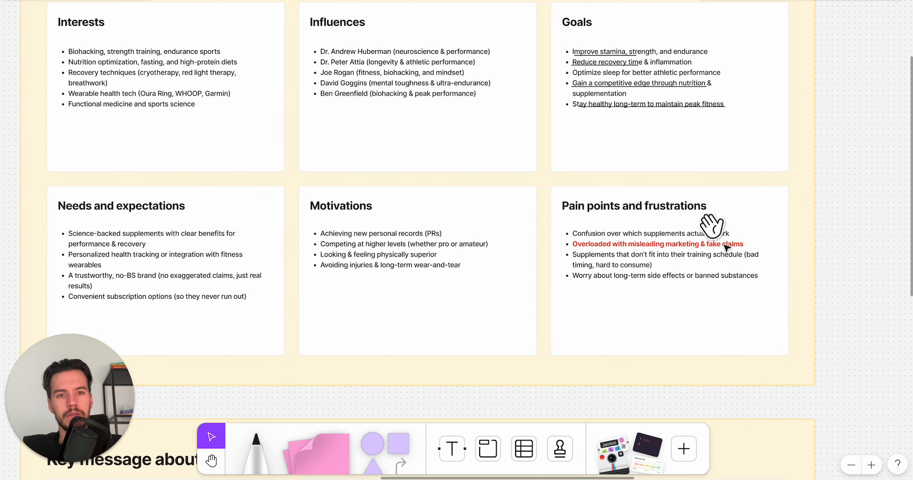
pyautogui.hscroll(-15, 644, 268)
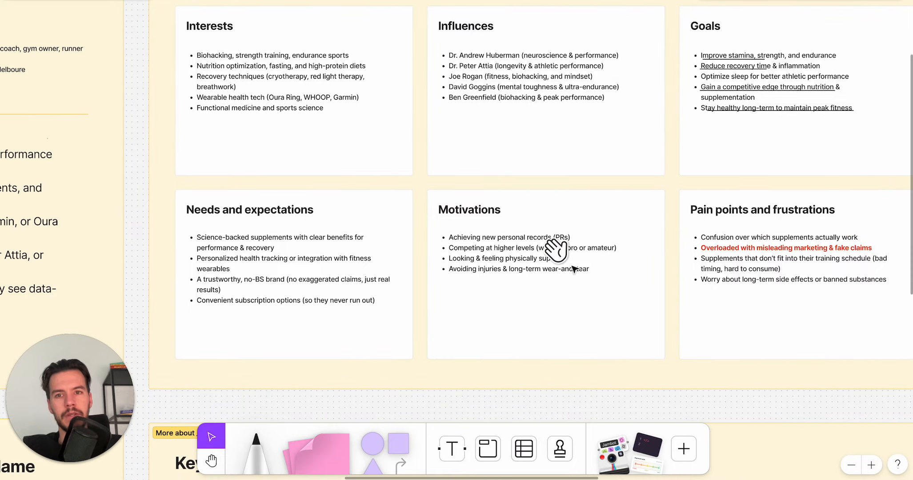
pyautogui.hscroll(-4, 406, 261)
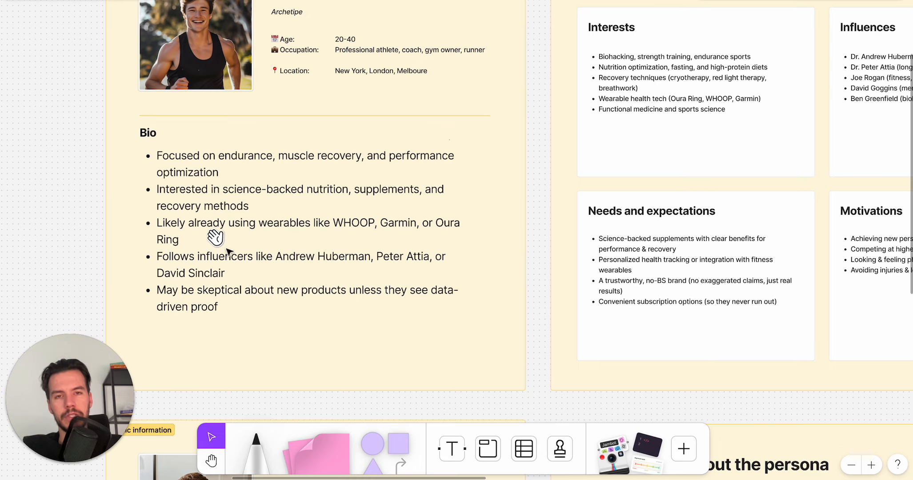
pyautogui.hscroll(20, 227, 251)
pyautogui.hscroll(20, 226, 251)
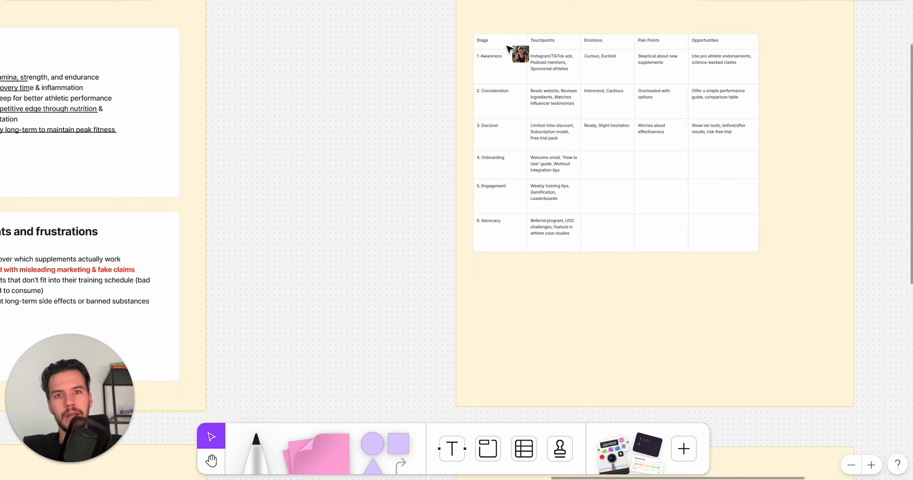
# Enter "Excited, Learning" as the emotions for the Onboarding stage in the journey table
pyautogui.scroll(5, 567, 56)
pyautogui.hscroll(4, 567, 56)
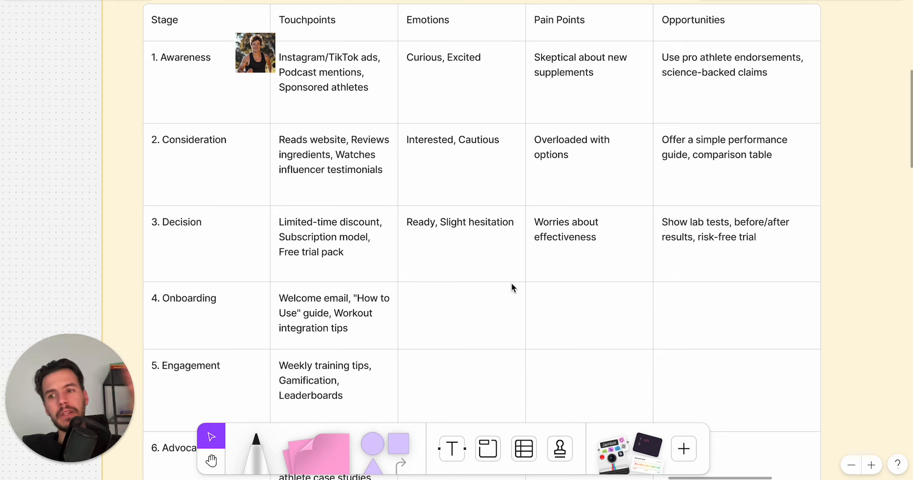
pyautogui.doubleClick(451, 305)
pyautogui.write('Excited, Learning')
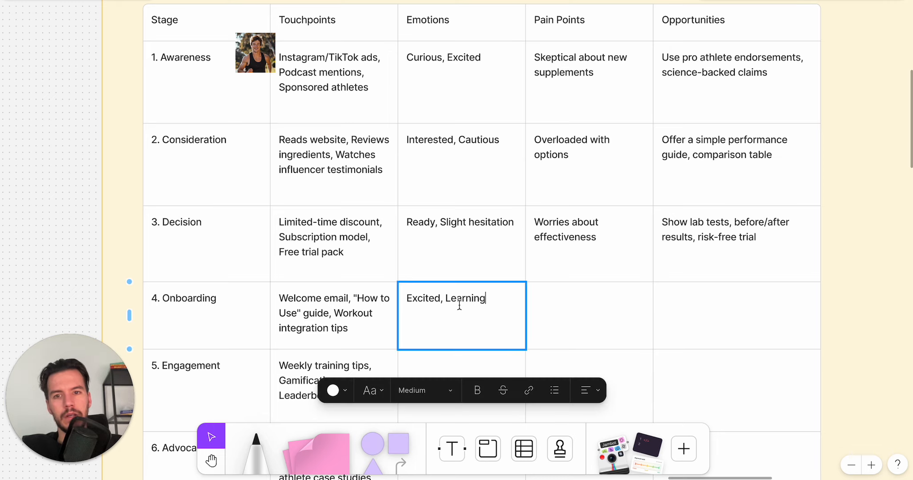
pyautogui.scroll(-5, 564, 297)
pyautogui.click(40, 101)
# Move the persona photo from the Awareness row down to the Onboarding row, beside the stage name
pyautogui.scroll(4, 255, 98)
pyautogui.hscroll(-2, 255, 98)
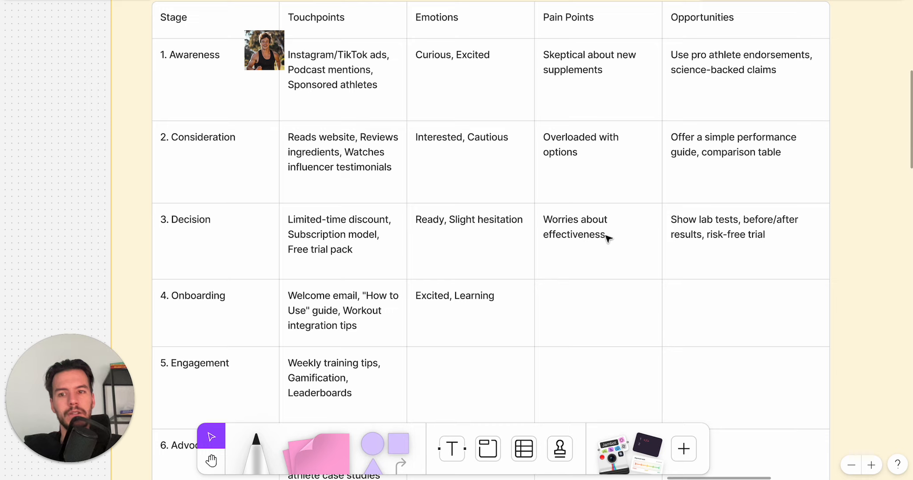
pyautogui.click(267, 57)
pyautogui.moveTo(266, 58); pyautogui.dragTo(267, 297)
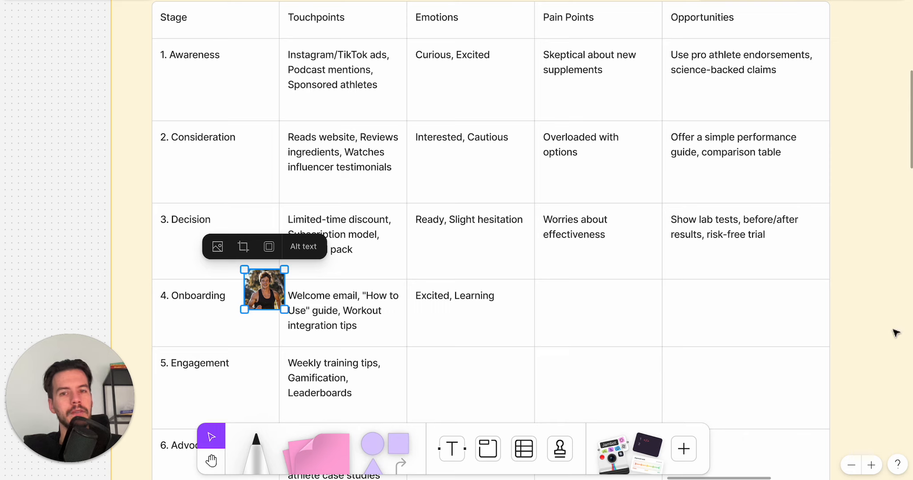
# Enter "Unsure how to fit it into routine" as the pain point for the Onboarding stage
pyautogui.click(609, 304)
pyautogui.write('Unsure how to fit it into routine')
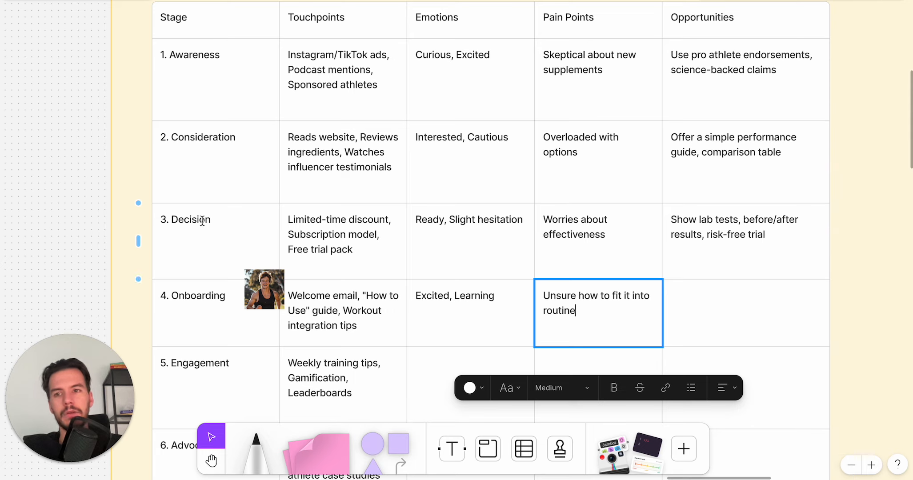
pyautogui.click(63, 181)
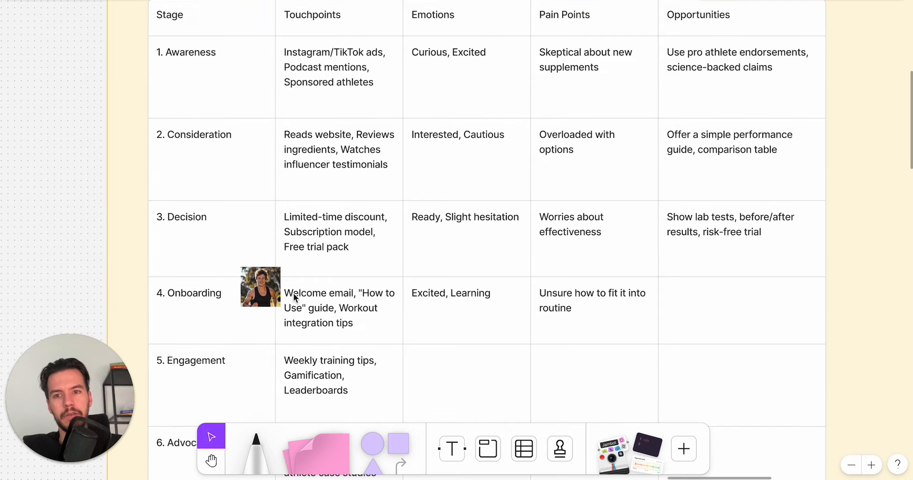
# Fill in the Onboarding stage's opportunities with "Provide personalized dosage recommendations"
pyautogui.scroll(-2, 294, 294)
pyautogui.hscroll(2, 293, 293)
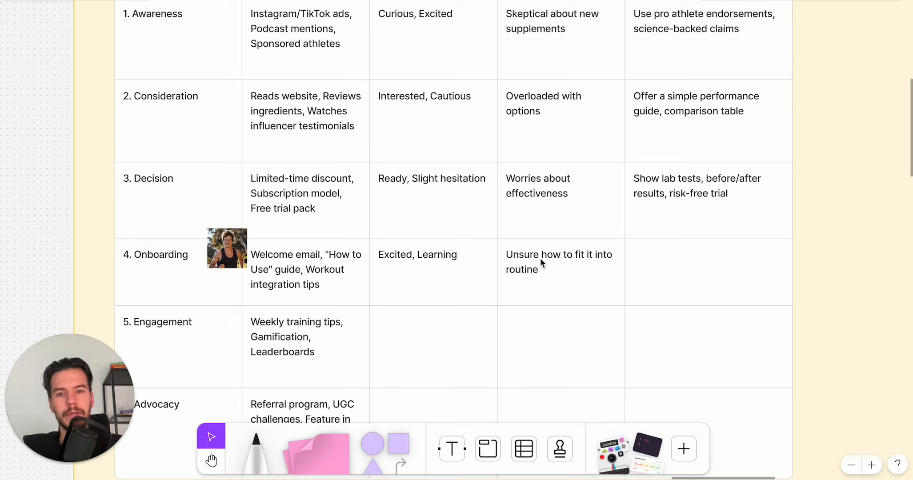
pyautogui.click(652, 267)
pyautogui.click(653, 266)
pyautogui.write('Provide personalized dosage recommendations')
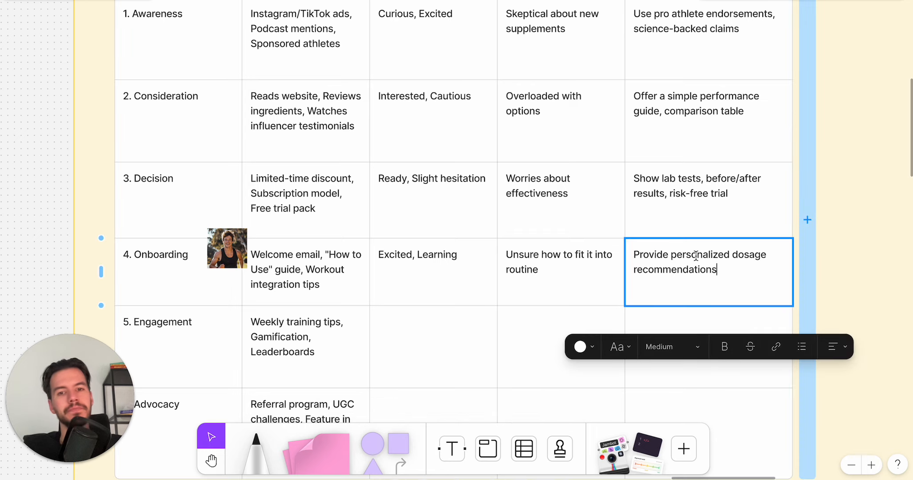
pyautogui.click(46, 156)
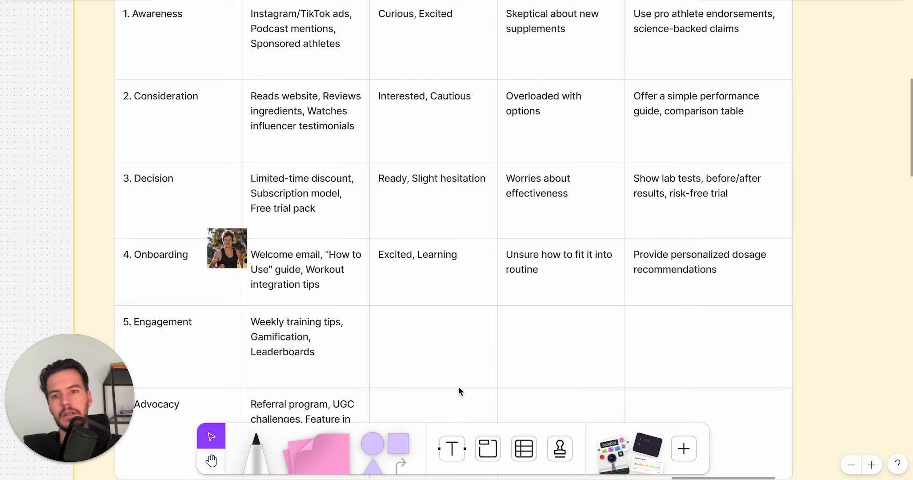
# Enter "Engaged, Motivated" as the emotions for the Engagement stage
pyautogui.doubleClick(417, 330)
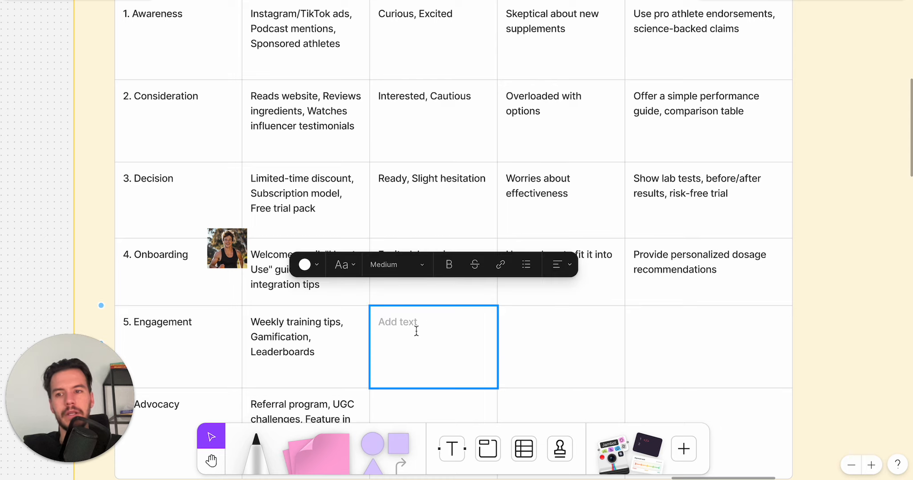
pyautogui.write('Engaged, Motivated')
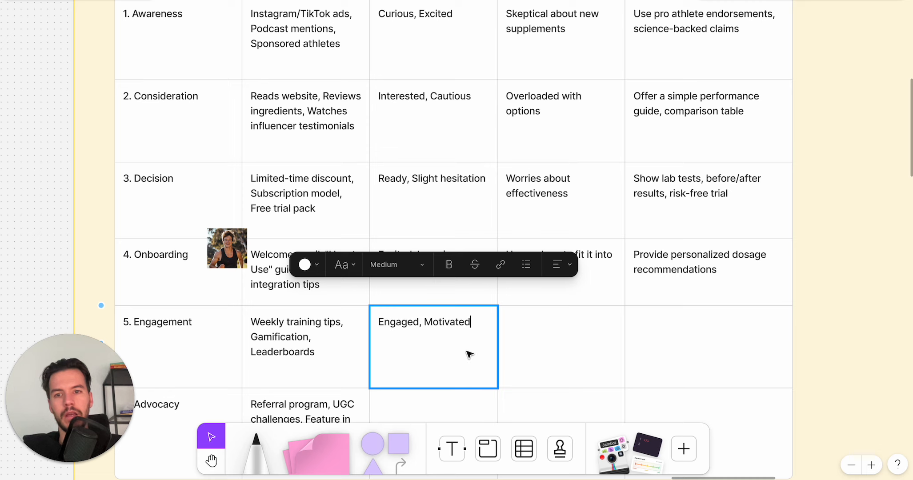
pyautogui.click(35, 245)
# Move the persona photo from the Onboarding row to the Engagement row, beside the stage name
pyautogui.scroll(-3, 165, 243)
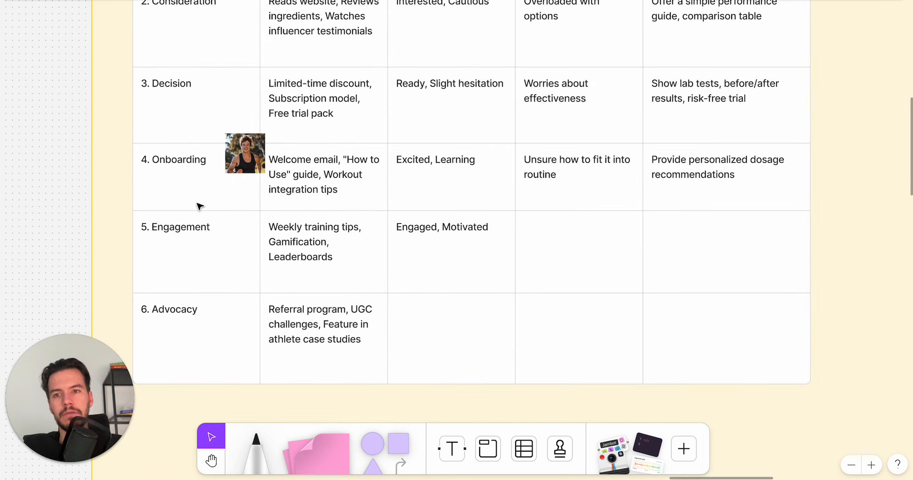
pyautogui.moveTo(240, 165); pyautogui.dragTo(240, 242)
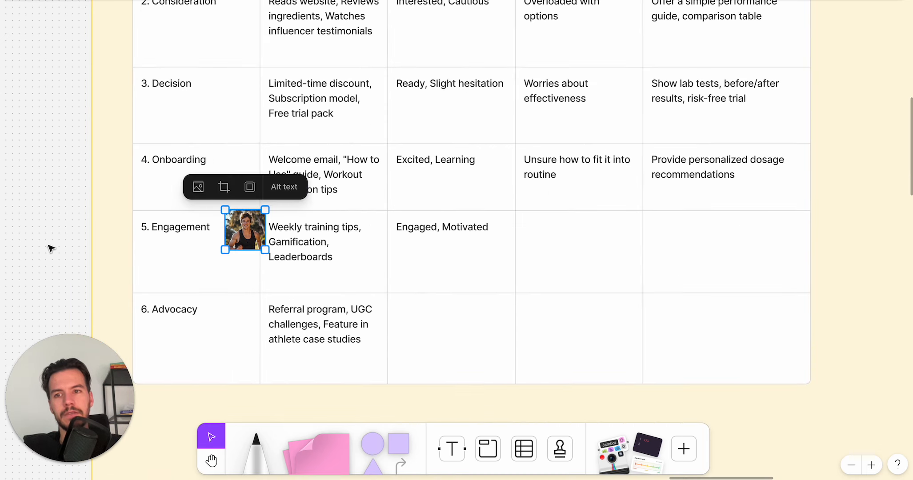
pyautogui.click(72, 160)
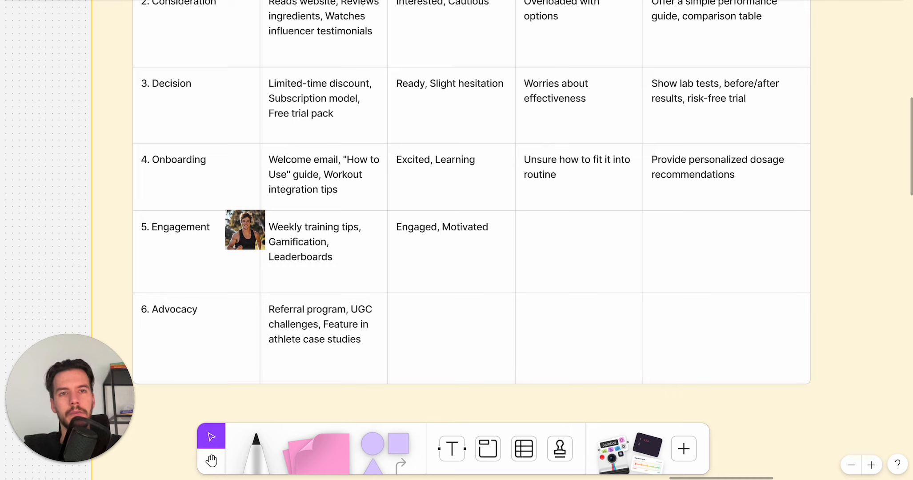
# Enter "Forgetting to take the supplement" as the pain point for the Engagement stage
pyautogui.doubleClick(548, 224)
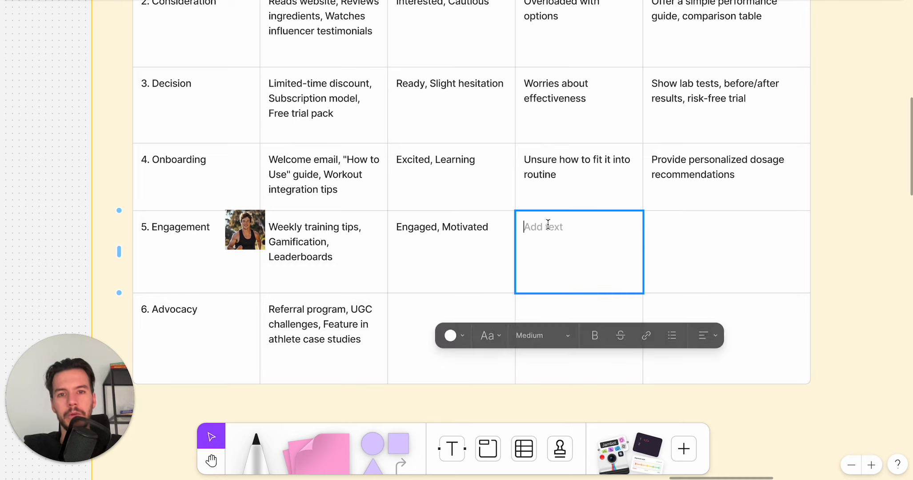
pyautogui.write('Forgetting to take the supplement')
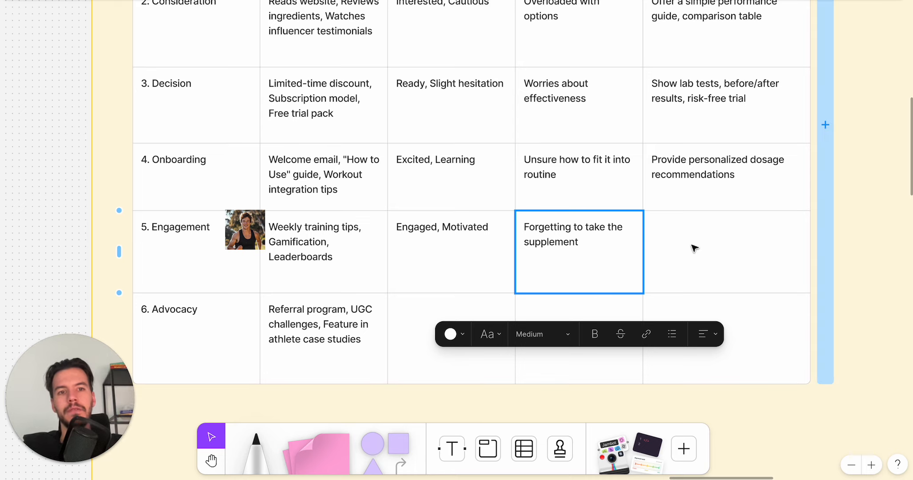
pyautogui.click(44, 163)
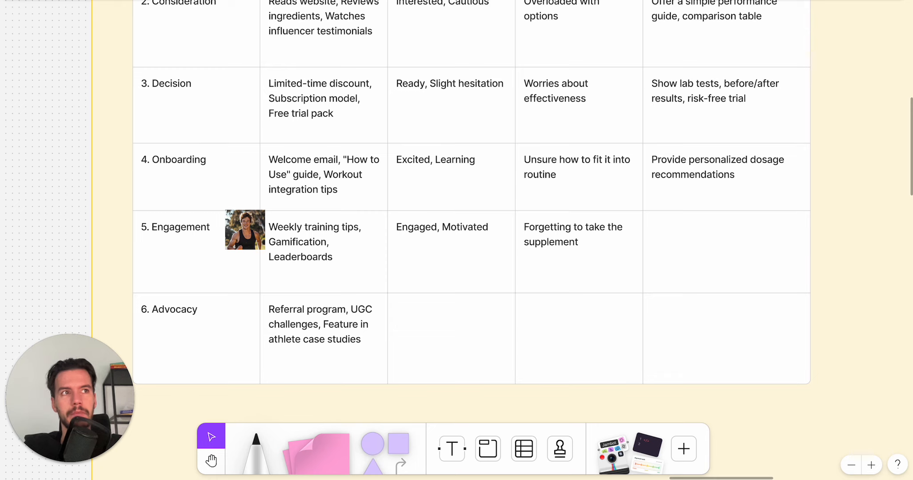
# Fill in the Engagement stage's opportunities with "Habit reminders, performance tracking challenges"
pyautogui.click(710, 250)
pyautogui.click(680, 228)
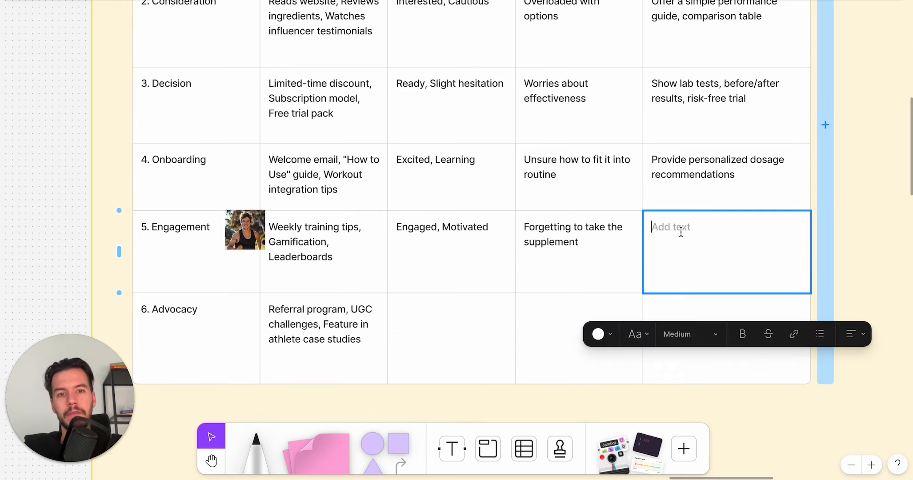
pyautogui.write('Habit reminders, performance tracking challenges')
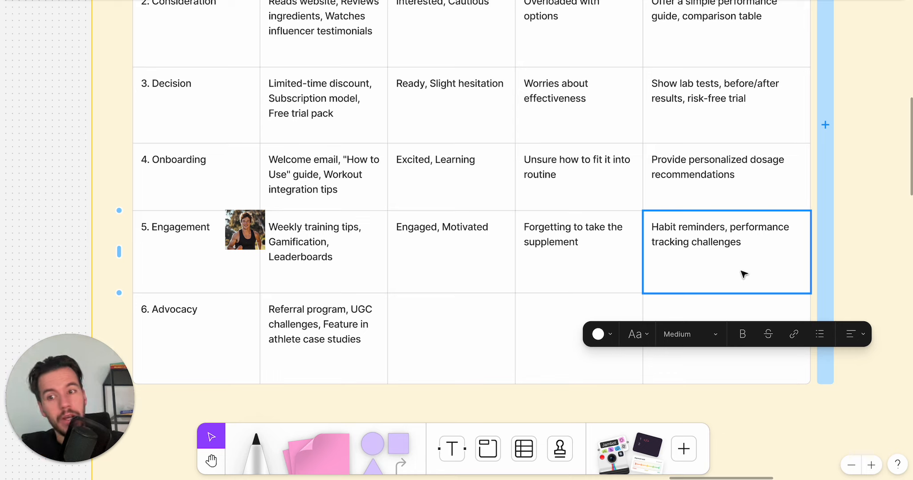
pyautogui.click(872, 194)
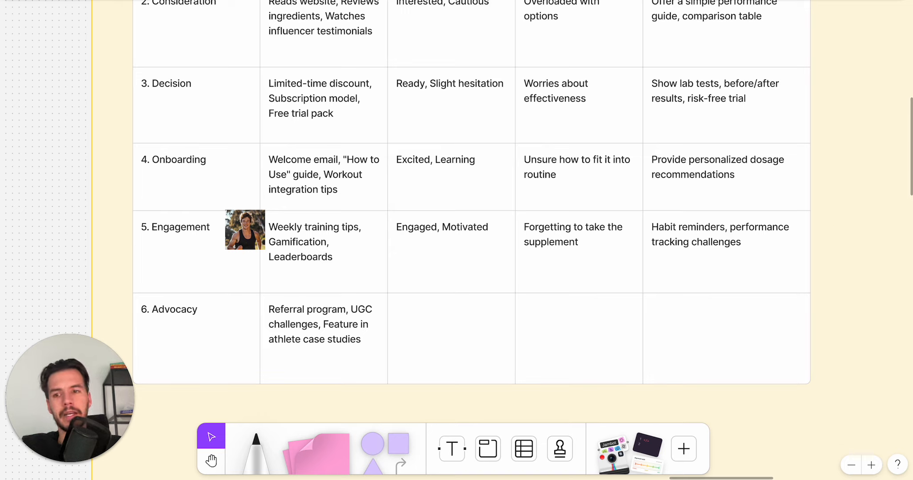
# Move the persona photo to the Advocacy row and enter "Proud, Competitive" as that stage's emotions
pyautogui.click(245, 222)
pyautogui.moveTo(245, 222); pyautogui.dragTo(245, 313)
pyautogui.click(436, 314)
pyautogui.write('Proud, Competitive')
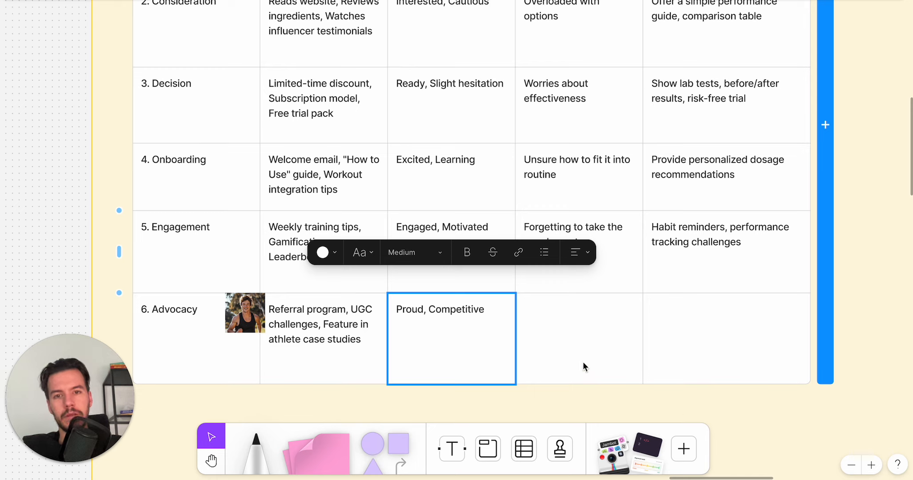
# Enter "No real reason to refer" as the pain point for the Advocacy stage
pyautogui.click(541, 329)
pyautogui.write('No real reason to refer')
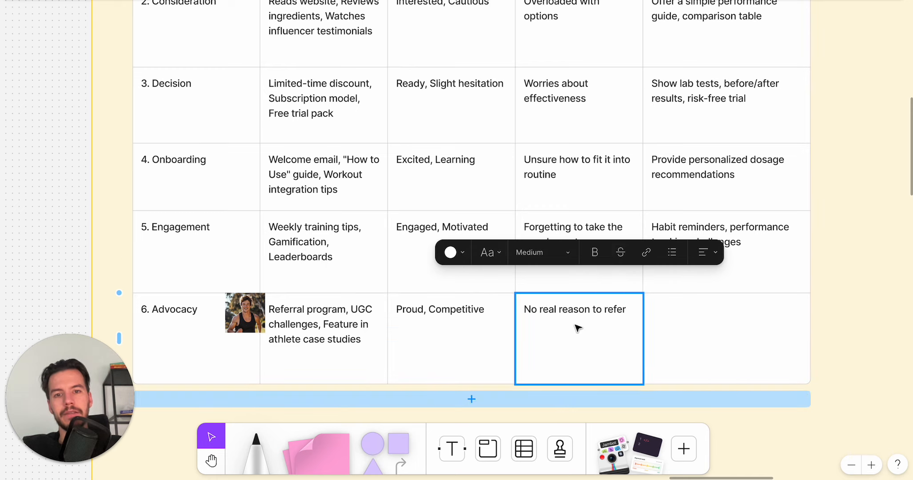
pyautogui.click(63, 208)
# Fill in the Advocacy stage's opportunities with "Give rewards for testimonials, leaderboard rankings"
pyautogui.scroll(6, 588, 230)
pyautogui.scroll(-8, 589, 229)
pyautogui.scroll(2, 589, 229)
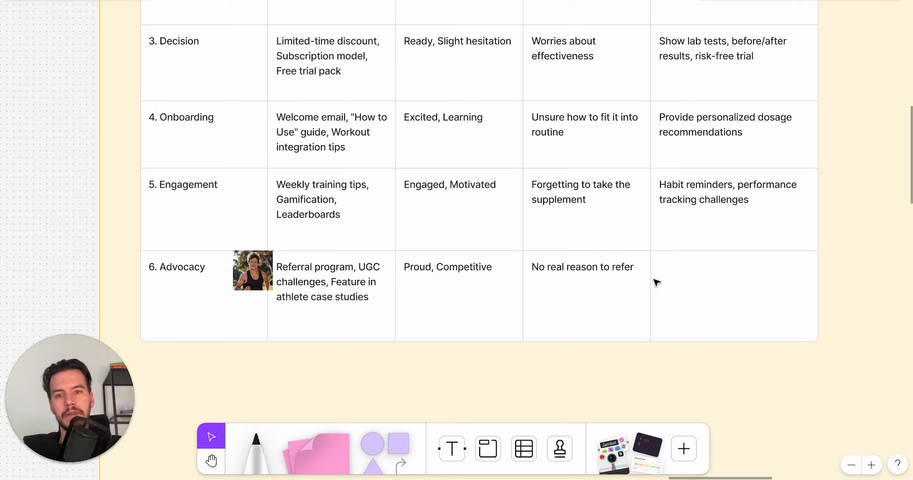
pyautogui.click(727, 262)
pyautogui.click(711, 266)
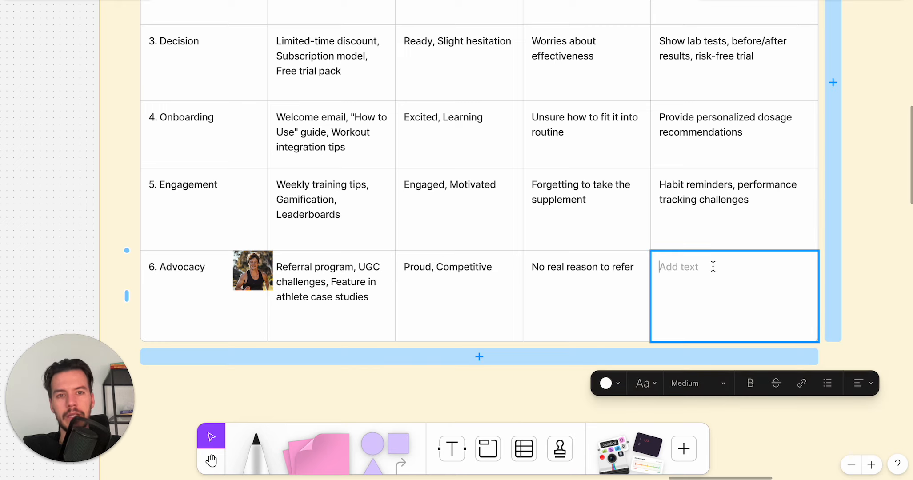
pyautogui.write('Give rewards for testimonials, leaderboard rankings')
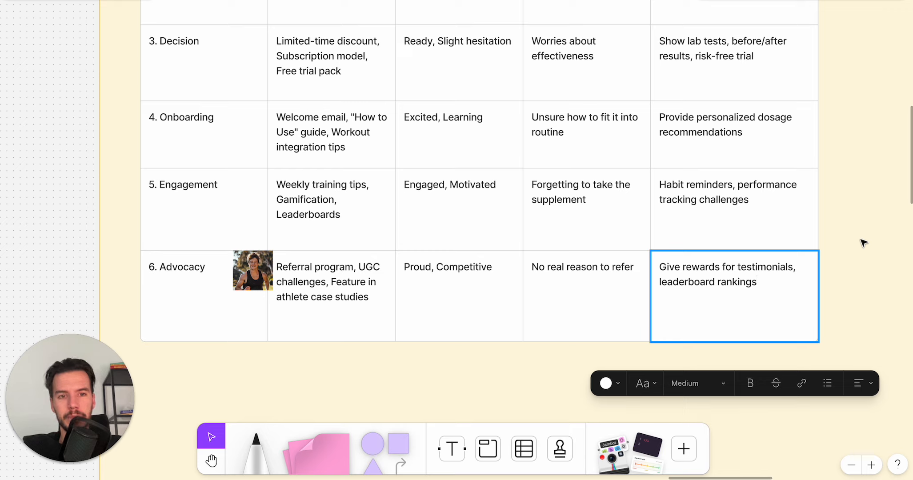
pyautogui.click(70, 188)
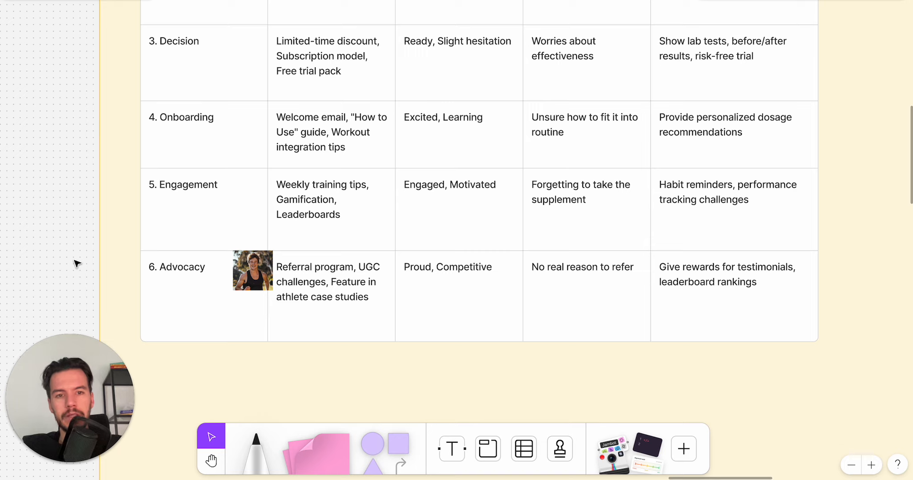
# Delete the small persona photo from the Advocacy row of the journey table
pyautogui.click(260, 276)
pyautogui.moveTo(260, 275)
pyautogui.mouseDown()
pyautogui.moveTo(248, 271)
pyautogui.moveTo(252, 280)
pyautogui.mouseUp()
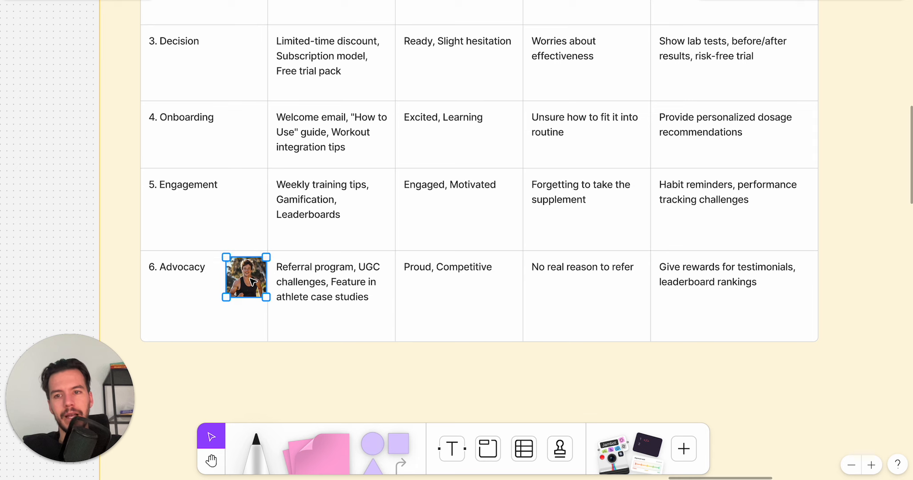
pyautogui.scroll(-5, 250, 277)
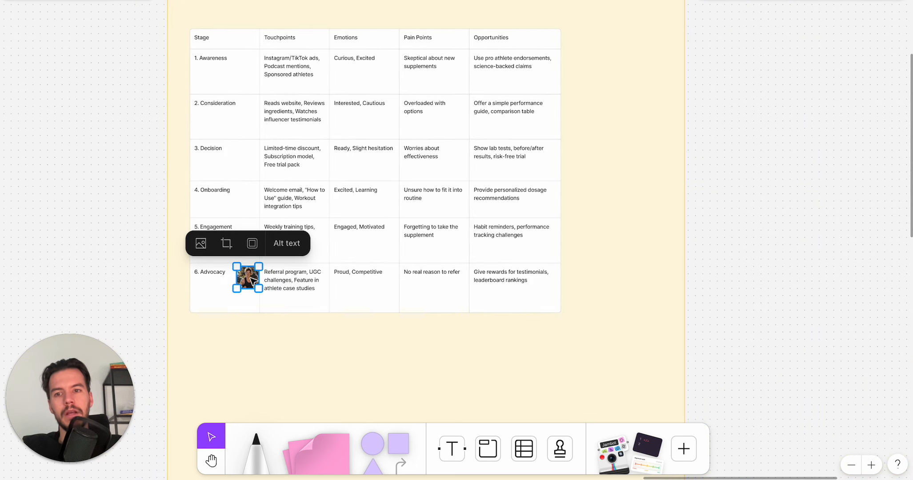
pyautogui.press('Delete')
# Duplicate the blank persona row, including its Basic information, More about and Marketing flow sections, directly below the original
pyautogui.scroll(-5, 367, 158)
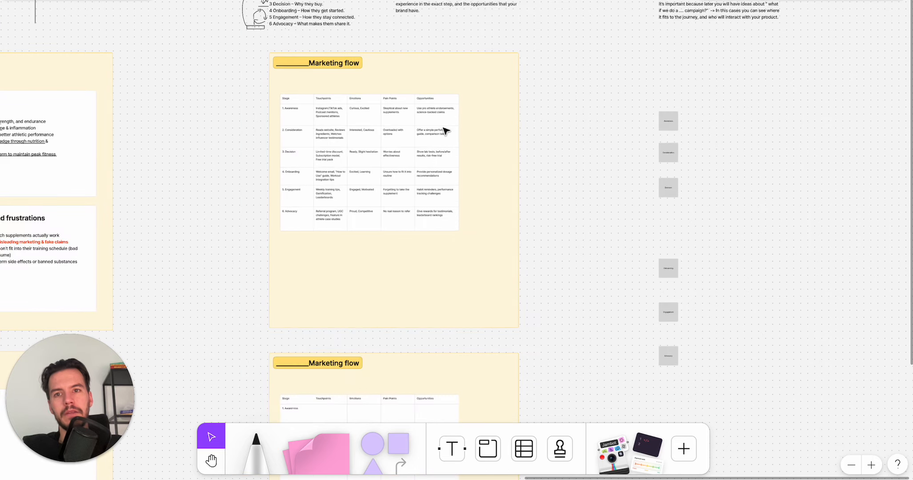
pyautogui.scroll(-2, 373, 170)
pyautogui.scroll(-2, 374, 171)
pyautogui.hscroll(-6, 375, 171)
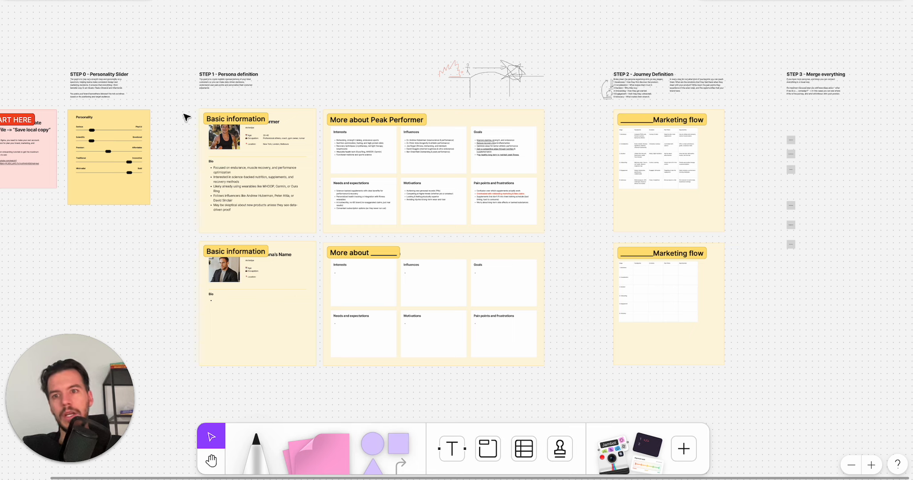
pyautogui.scroll(-3, 189, 187)
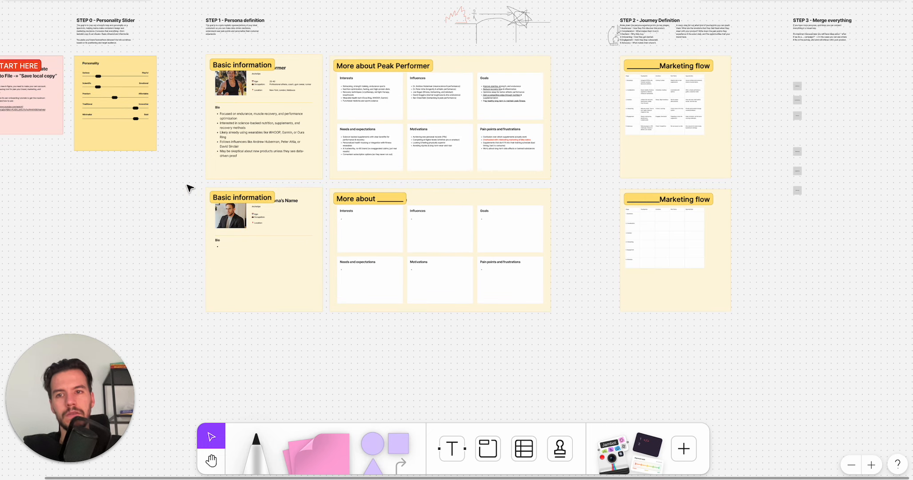
pyautogui.moveTo(191, 190)
pyautogui.mouseDown()
pyautogui.moveTo(752, 356)
pyautogui.moveTo(259, 235)
pyautogui.moveTo(185, 189)
pyautogui.mouseUp()
pyautogui.moveTo(316, 228); pyautogui.dragTo(316, 363)
pyautogui.click(181, 279)
pyautogui.scroll(-1, 182, 280)
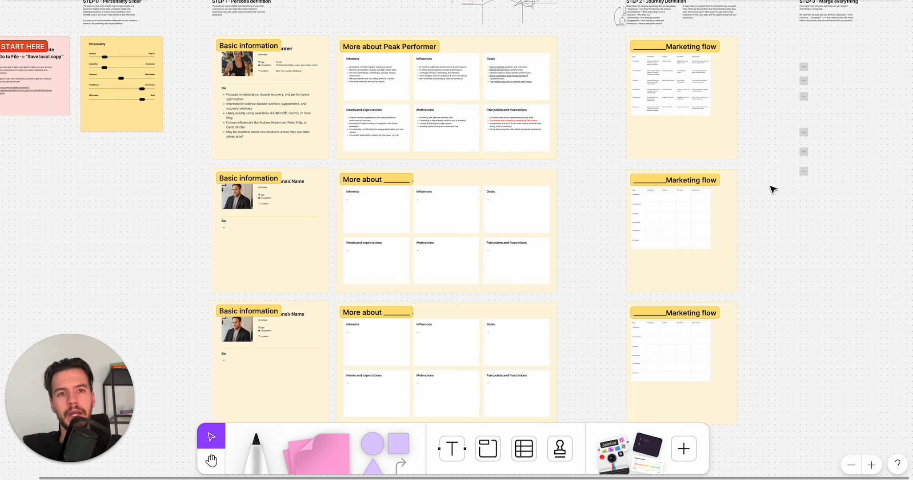
# Review the Peak Performer row, the product image, the blank persona rows and the touchpoints in the completed marketing flow table
pyautogui.moveTo(759, 166)
pyautogui.mouseDown()
pyautogui.moveTo(331, 76)
pyautogui.moveTo(196, 41)
pyautogui.moveTo(192, 29)
pyautogui.moveTo(617, 106)
pyautogui.moveTo(766, 169)
pyautogui.mouseUp()
pyautogui.click(208, 29)
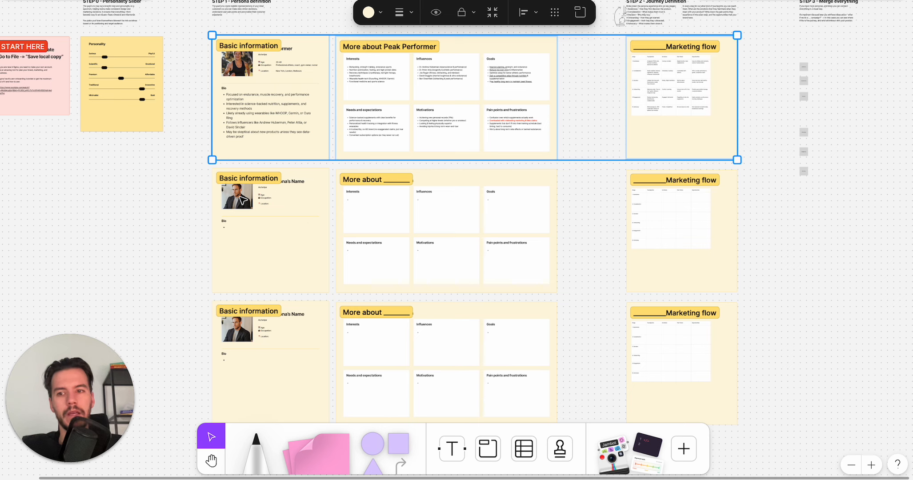
pyautogui.hscroll(-8, 186, 192)
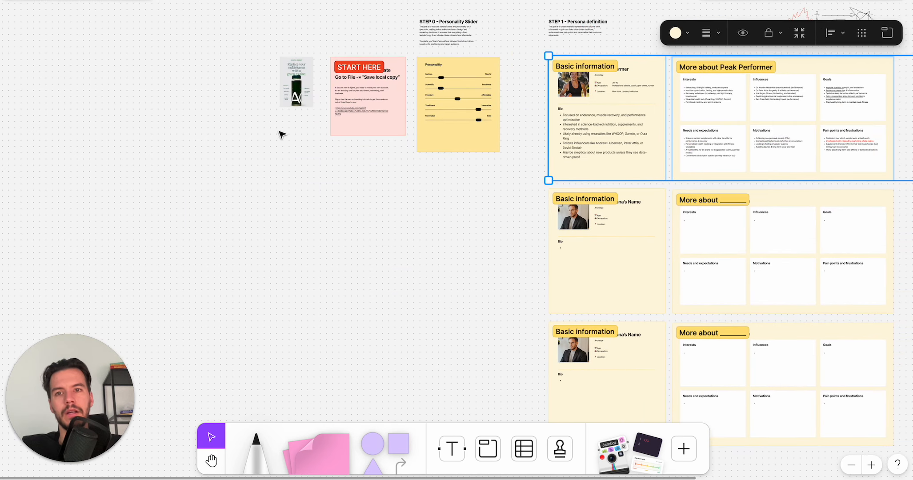
pyautogui.click(292, 81)
pyautogui.hscroll(3, 413, 200)
pyautogui.hscroll(3, 414, 199)
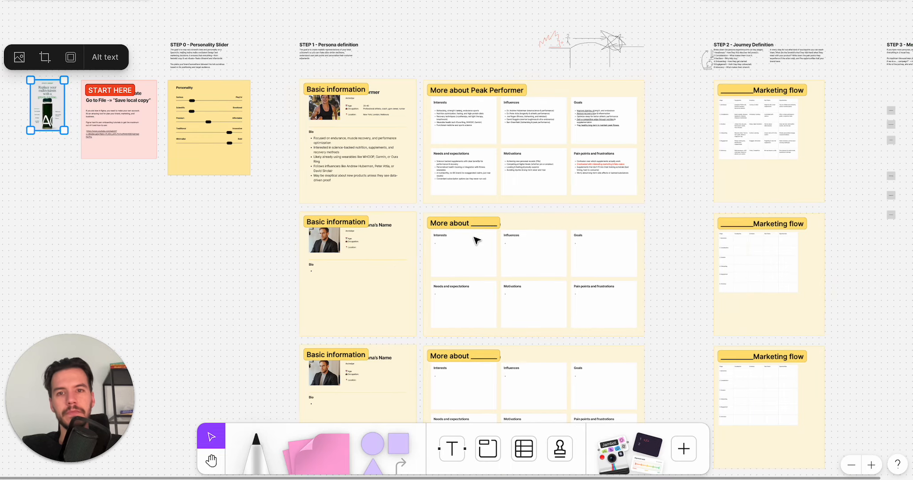
pyautogui.scroll(5, 475, 240)
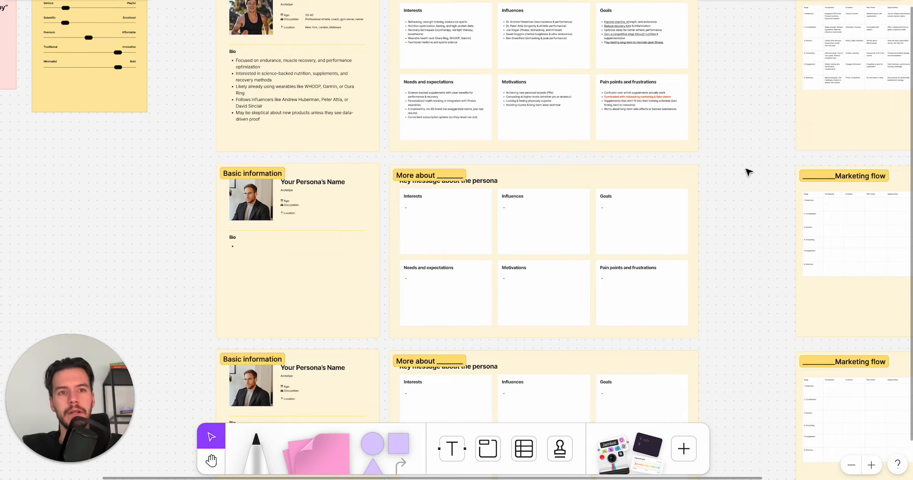
pyautogui.scroll(2, 749, 173)
pyautogui.hscroll(3, 749, 173)
pyautogui.hscroll(4, 748, 172)
pyautogui.scroll(2, 749, 172)
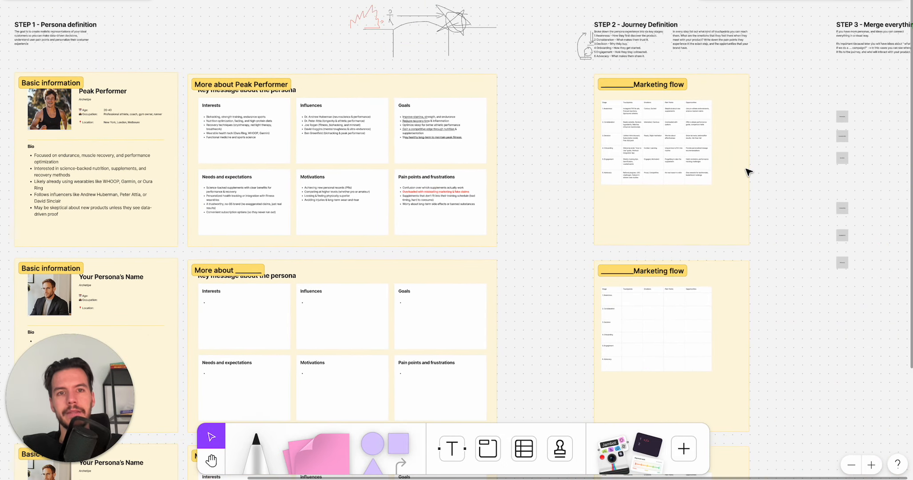
pyautogui.hscroll(2, 689, 120)
pyautogui.scroll(1, 689, 119)
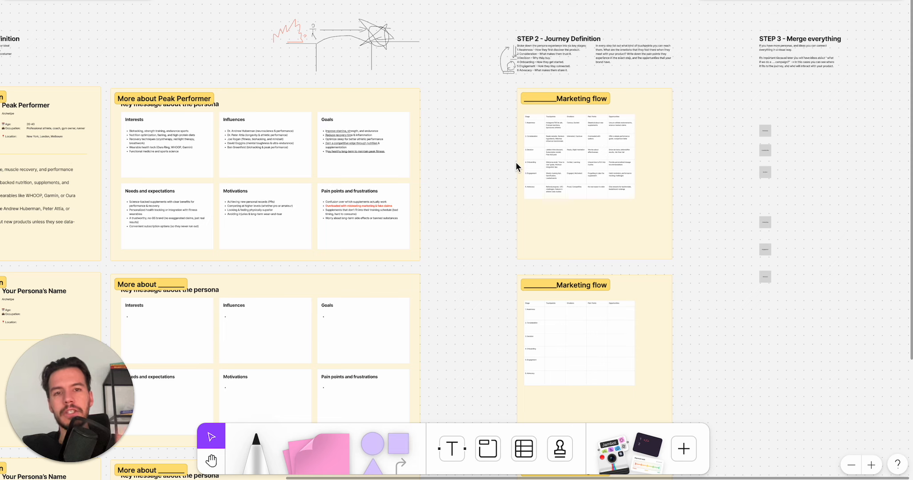
pyautogui.hscroll(5, 708, 112)
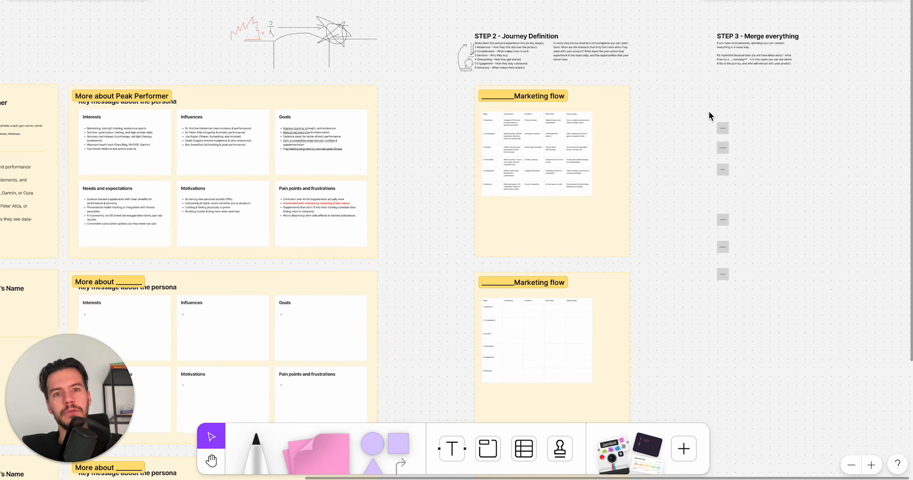
pyautogui.scroll(-1, 708, 111)
pyautogui.scroll(5, 587, 115)
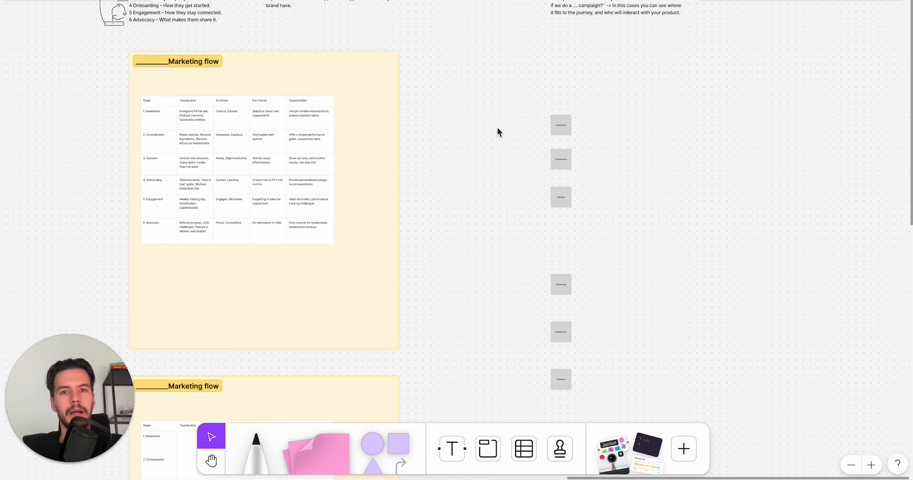
pyautogui.scroll(6, 202, 103)
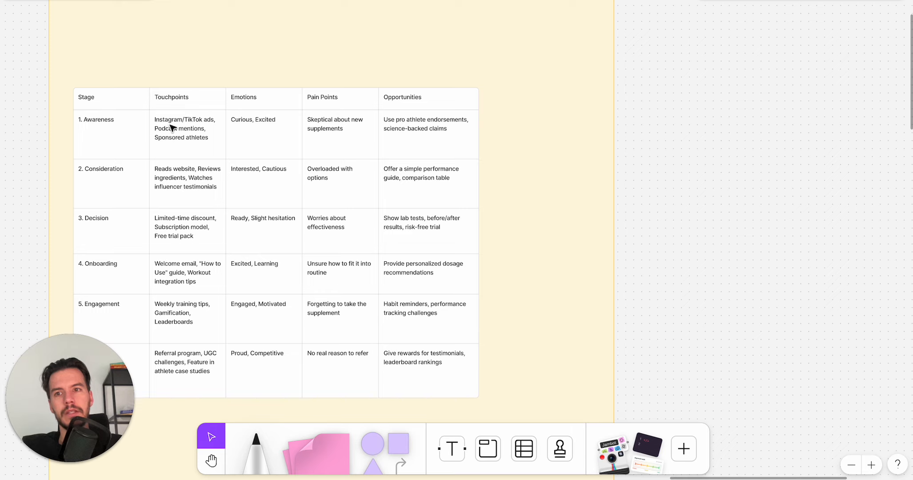
# Duplicate the Awareness box beside the original in the STEP 3 area and label the copy "instagram ads"
pyautogui.hscroll(18, 289, 125)
pyautogui.hscroll(-1, 289, 125)
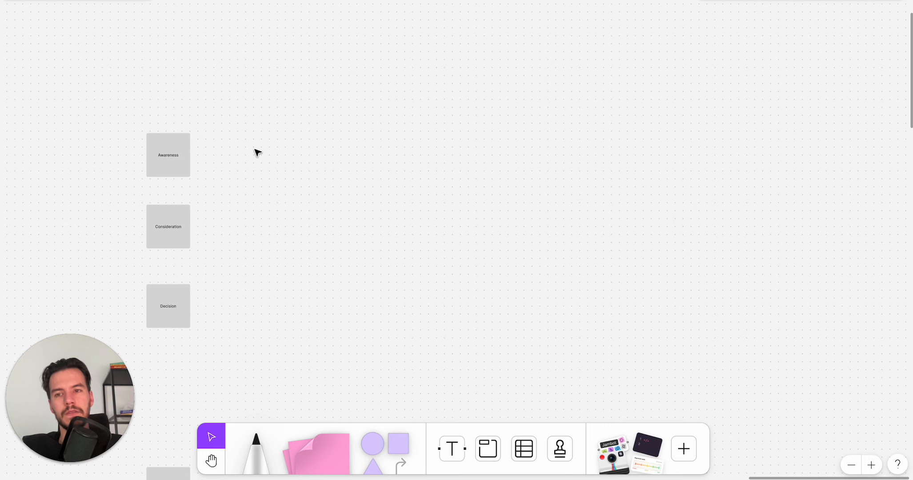
pyautogui.scroll(3, 257, 152)
pyautogui.keyDown('alt'); pyautogui.moveTo(133, 155); pyautogui.dragTo(302, 153); pyautogui.keyUp('alt')
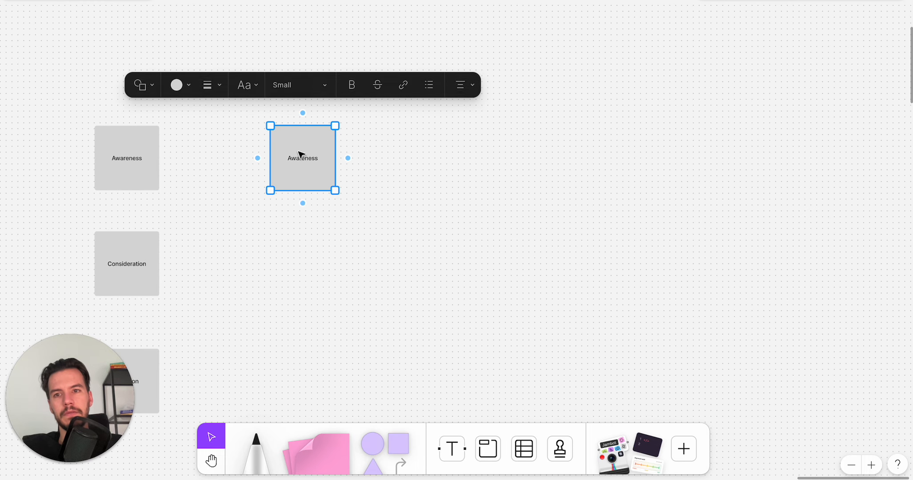
pyautogui.doubleClick(301, 153)
pyautogui.write('instagram ads')
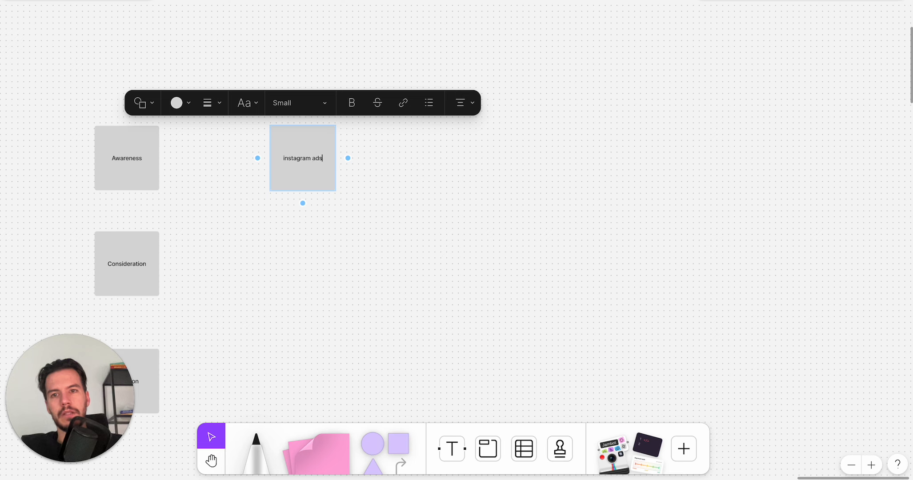
pyautogui.click(509, 223)
# Duplicate the "instagram ads" box beside itself in the Awareness row and relabel the copy "tiktok ads"
pyautogui.keyDown('alt'); pyautogui.moveTo(307, 178); pyautogui.dragTo(419, 179); pyautogui.keyUp('alt')
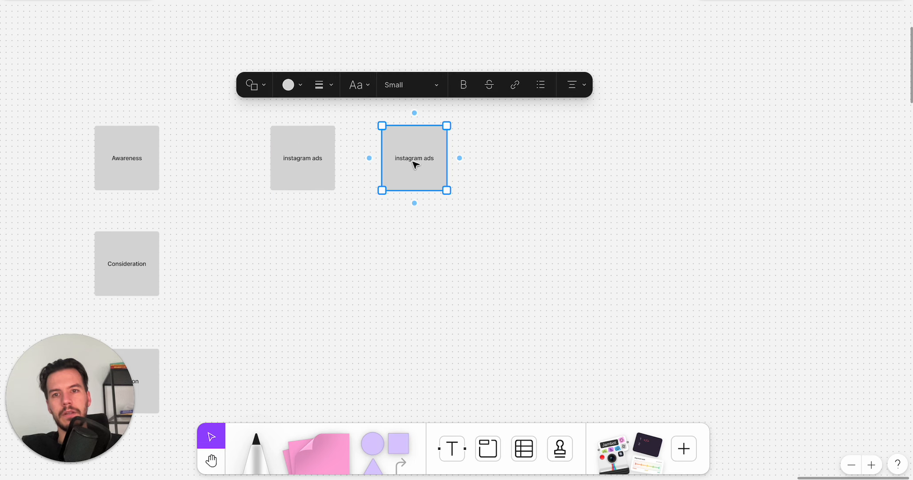
pyautogui.doubleClick(415, 159)
pyautogui.write('tikto')
pyautogui.click(501, 246)
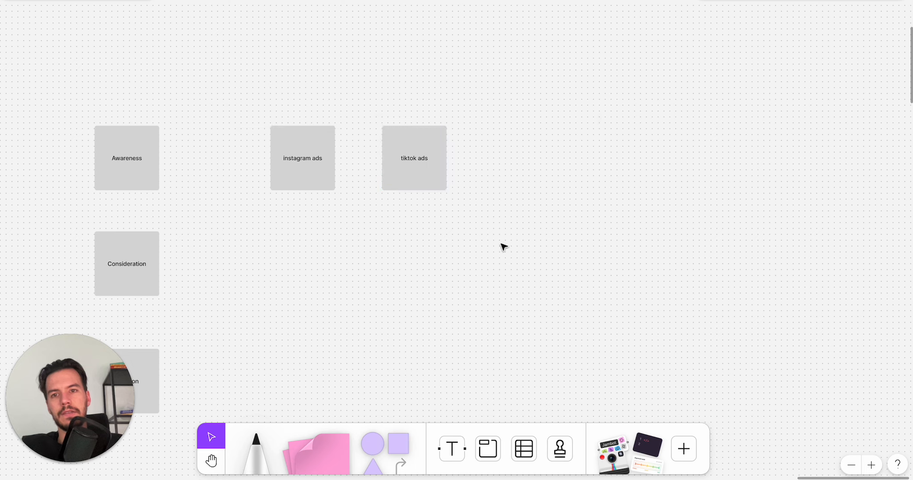
# Change the fill of the "instagram ads" and "tiktok ads" boxes to black
pyautogui.moveTo(501, 247); pyautogui.dragTo(203, 63)
pyautogui.click(224, 107)
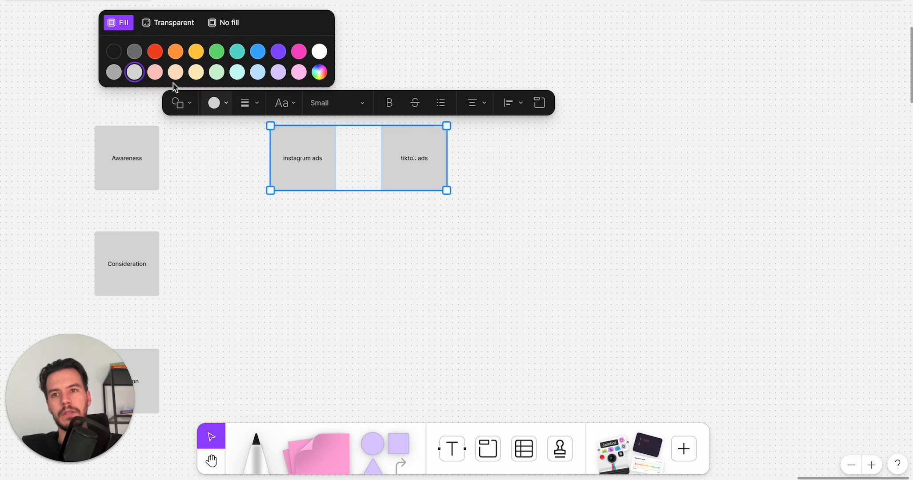
pyautogui.click(118, 52)
pyautogui.click(322, 265)
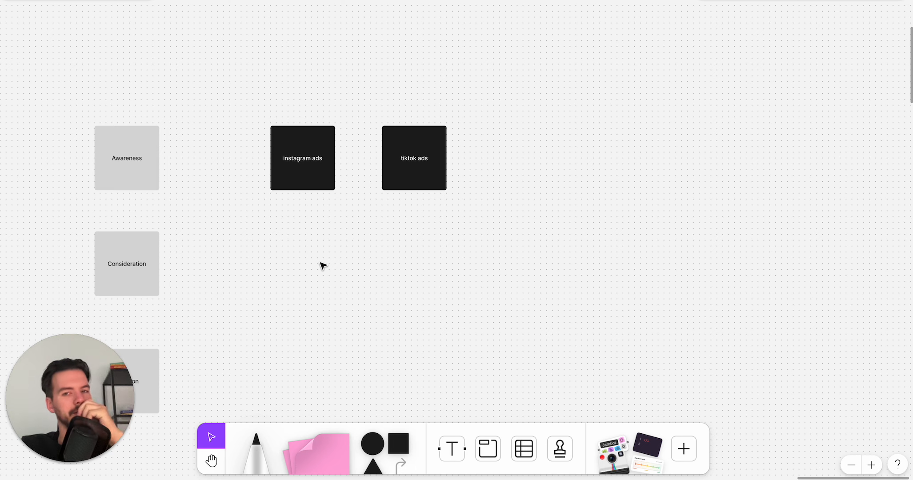
# Duplicate the "instagram ads" box above the original and relabel the copy "instagram account + post + reels"
pyautogui.scroll(3, 296, 95)
pyautogui.moveTo(313, 185); pyautogui.dragTo(317, 60)
pyautogui.doubleClick(313, 56)
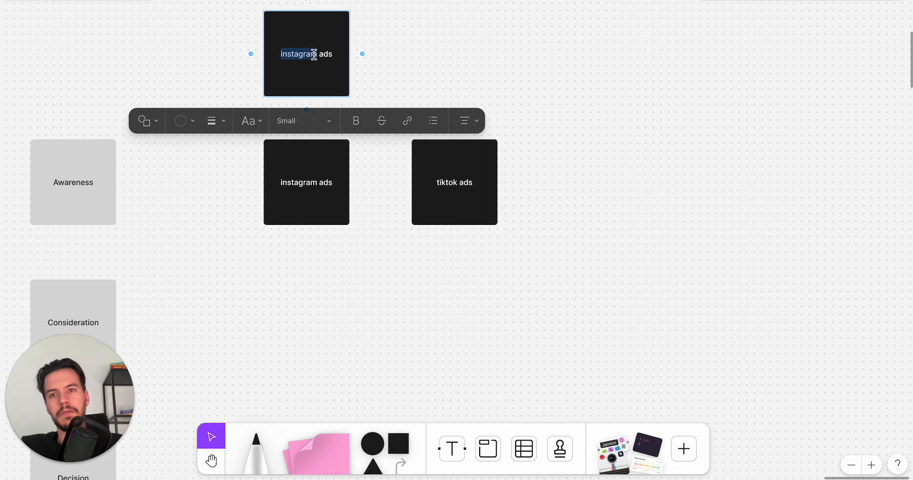
pyautogui.press('Right')
pyautogui.press('Right')
pyautogui.press('Right')
pyautogui.press('Right')
pyautogui.press('Right')
pyautogui.press('BackSpace')
pyautogui.press('BackSpace')
pyautogui.press('BackSpace')
pyautogui.write('account + p')
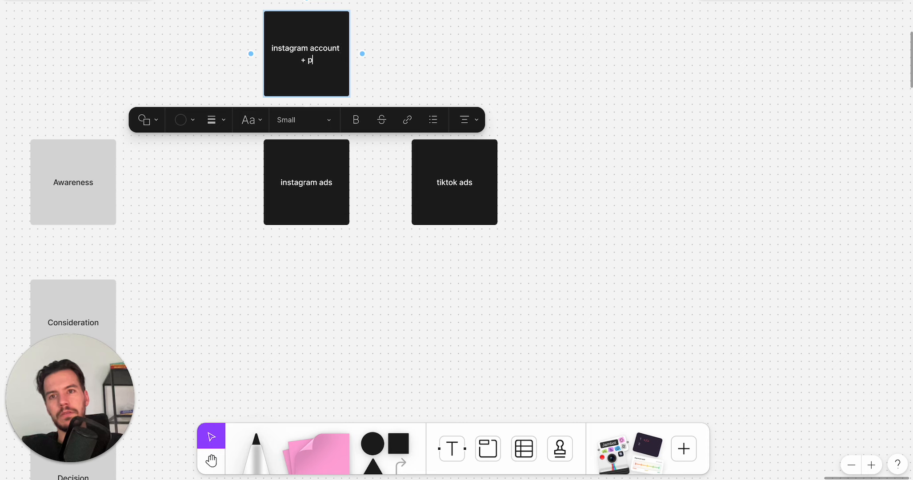
pyautogui.write('ost + reels')
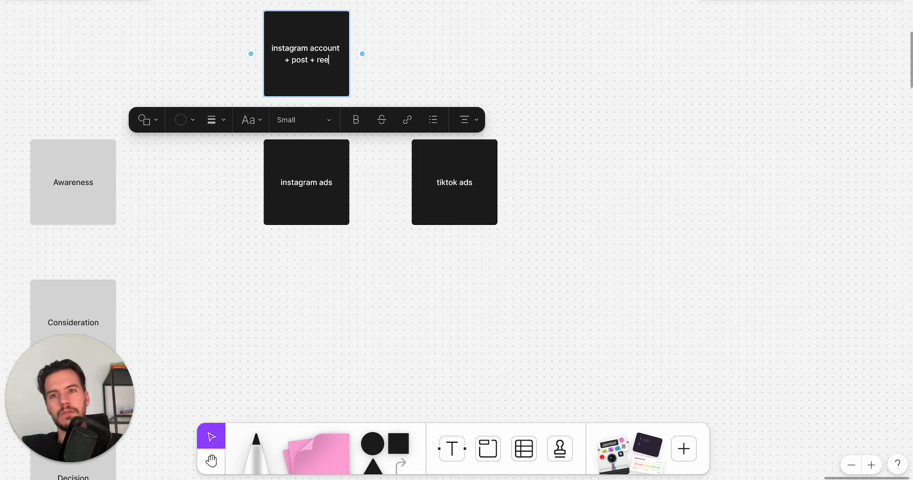
pyautogui.click(460, 87)
# Connect the "instagram account + post + reels" box to the "instagram ads" box below it with an arrow
pyautogui.click(293, 92)
pyautogui.moveTo(306, 109); pyautogui.dragTo(306, 169)
pyautogui.click(422, 95)
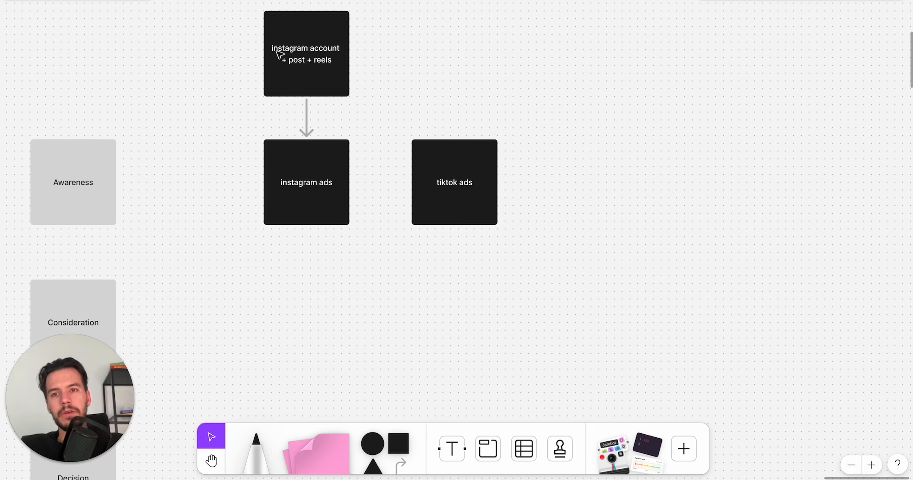
# Duplicate the "instagram account + post + reels" box below "instagram ads" and connect an arrow from "instagram ads" down to the copy
pyautogui.click(335, 48)
pyautogui.moveTo(327, 39); pyautogui.dragTo(322, 289)
pyautogui.click(317, 184)
pyautogui.moveTo(306, 238); pyautogui.dragTo(307, 284)
pyautogui.scroll(-3, 324, 218)
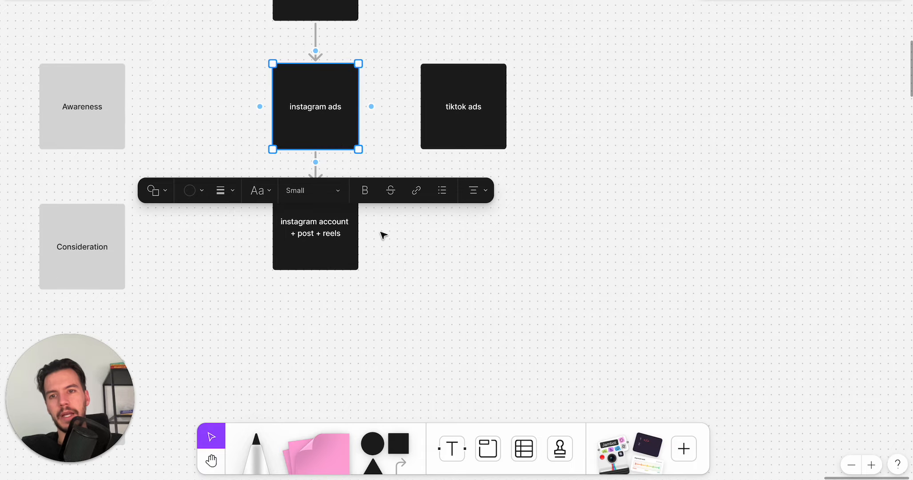
# Duplicate the "instagram ads" box below the lower "instagram account + post + reels" box and connect the two with a downward arrow
pyautogui.click(317, 255)
pyautogui.moveTo(333, 106); pyautogui.dragTo(327, 332)
pyautogui.click(393, 252)
pyautogui.click(315, 287)
pyautogui.press('Delete')
pyautogui.click(326, 261)
pyautogui.moveTo(316, 283); pyautogui.dragTo(316, 315)
# Add a connected box below the lower "instagram ads" box and label it "website"
pyautogui.scroll(-3, 426, 316)
pyautogui.click(342, 253)
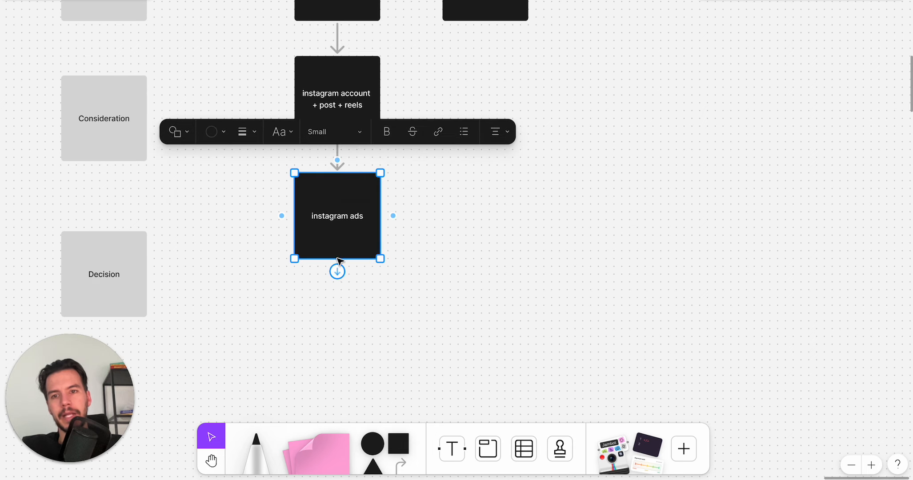
pyautogui.moveTo(337, 272); pyautogui.dragTo(338, 327)
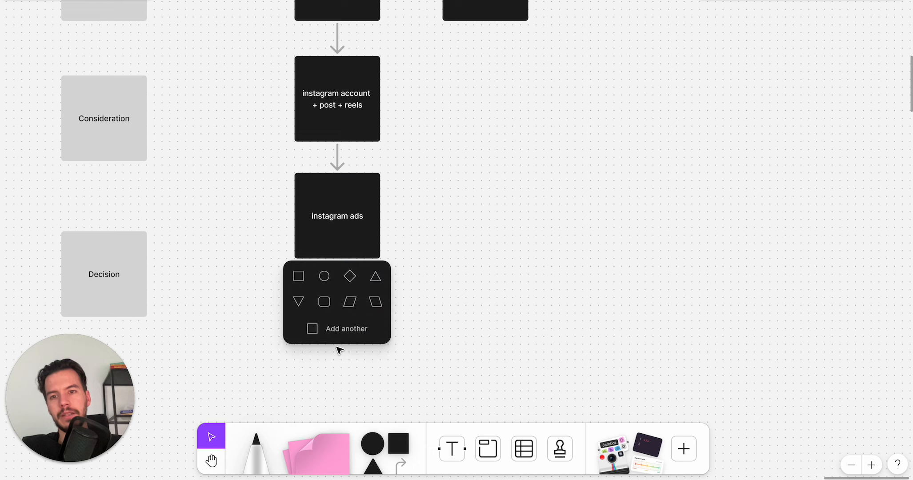
pyautogui.click(328, 332)
pyautogui.write('website')
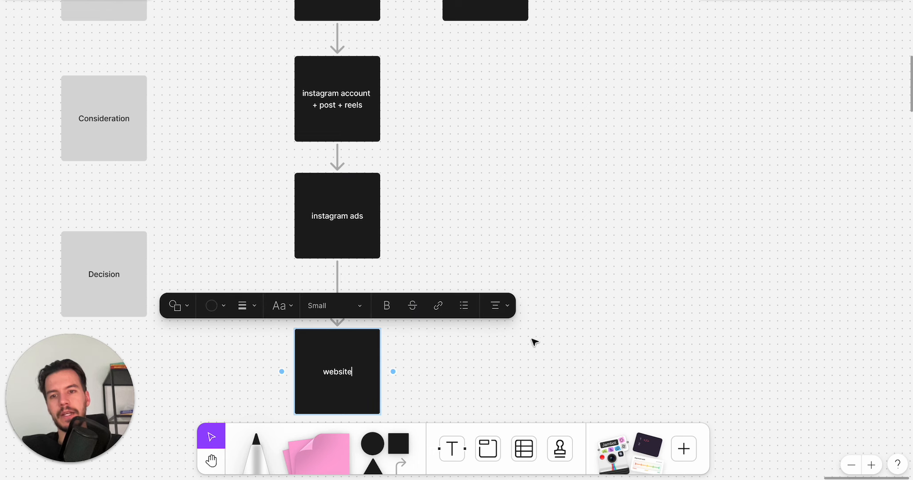
# Move the stage boxes from Consideration onward further down the board, leaving a large gap below the Awareness box
pyautogui.click(535, 341)
pyautogui.scroll(-2, 537, 343)
pyautogui.scroll(-3, 454, 189)
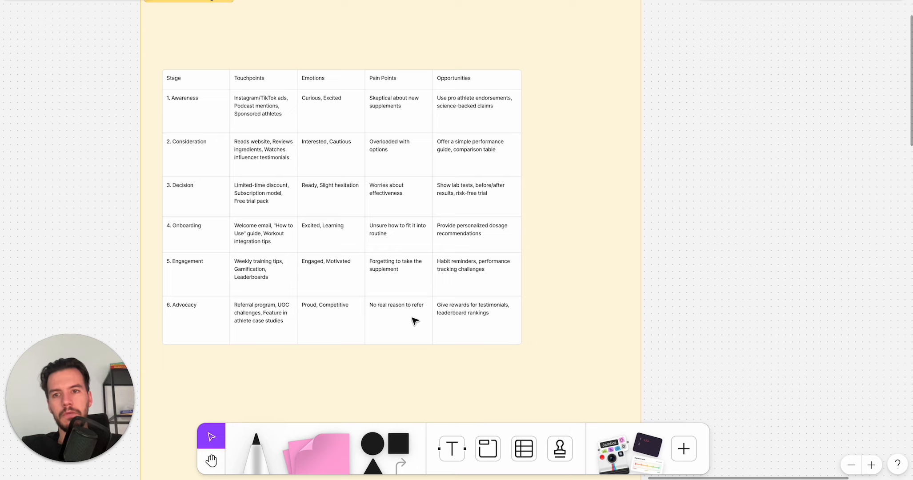
pyautogui.scroll(-3, 397, 185)
pyautogui.hscroll(5, 398, 183)
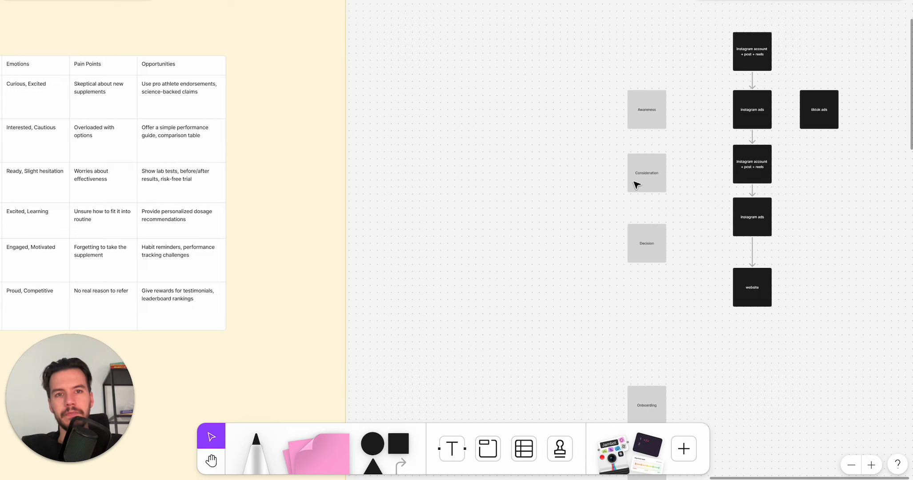
pyautogui.scroll(-2, 636, 184)
pyautogui.click(568, 136)
pyautogui.moveTo(572, 151); pyautogui.dragTo(587, 395)
pyautogui.scroll(-3, 540, 192)
pyautogui.scroll(-3, 586, 396)
pyautogui.scroll(3, 586, 398)
pyautogui.moveTo(570, 360); pyautogui.dragTo(564, 221)
# Stretch the Awareness box vertically so it spans from the first to the third box of the flow
pyautogui.click(559, 98)
pyautogui.moveTo(560, 111)
pyautogui.mouseDown()
pyautogui.moveTo(561, 144)
pyautogui.moveTo(563, 121)
pyautogui.mouseUp()
pyautogui.scroll(1, 633, 71)
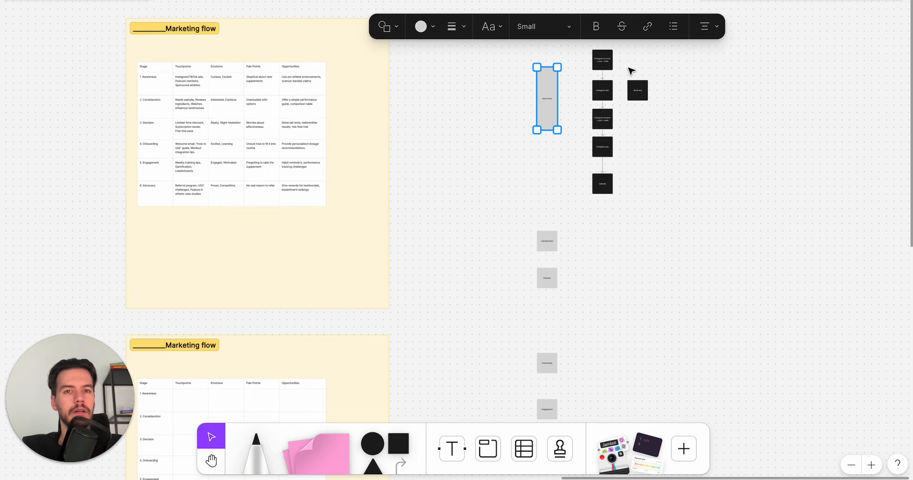
pyautogui.scroll(5, 588, 77)
pyautogui.hscroll(3, 587, 77)
pyautogui.scroll(4, 377, 119)
pyautogui.moveTo(363, 134); pyautogui.dragTo(363, 80)
pyautogui.click(736, 121)
# Delete the lower "instagram ads" box and the "website" box together with their connecting arrows
pyautogui.scroll(-3, 736, 120)
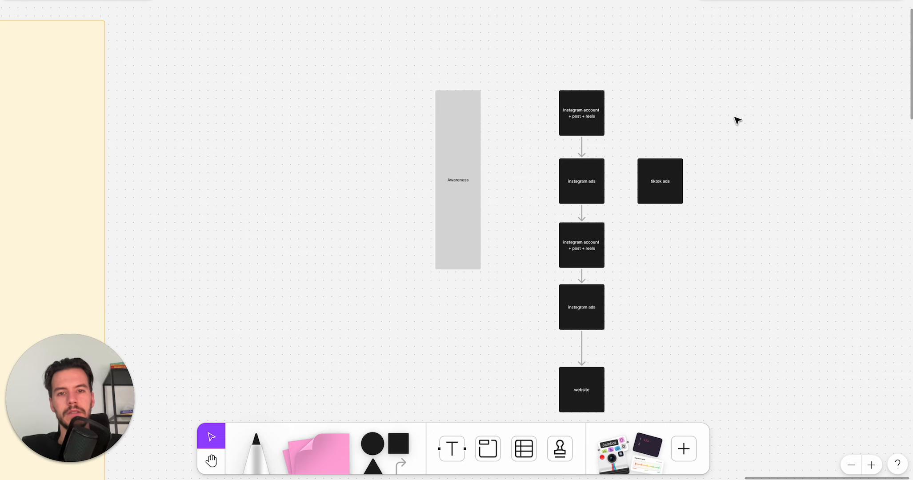
pyautogui.hscroll(3, 622, 200)
pyautogui.moveTo(576, 386); pyautogui.dragTo(415, 269)
pyautogui.press('Delete')
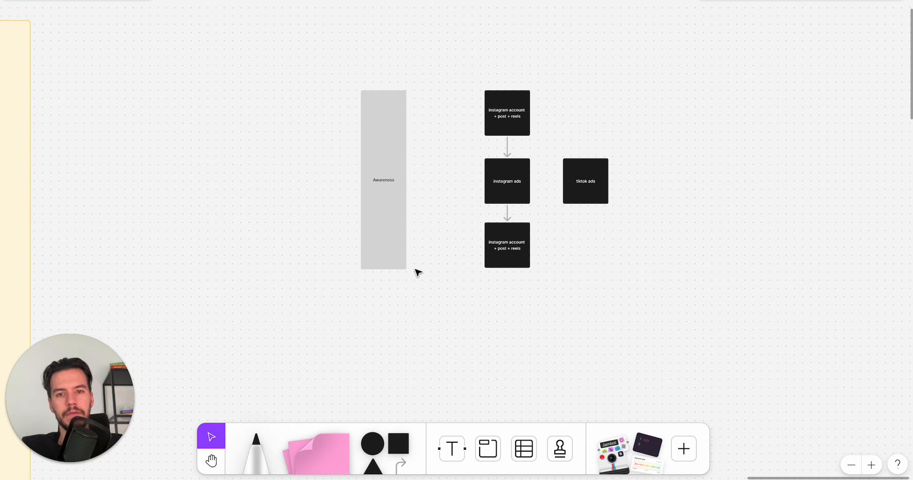
# Stretch the Consideration box upward to nearly three times its height, leaving a small gap below Awareness
pyautogui.hscroll(4, 638, 261)
pyautogui.scroll(-2, 638, 260)
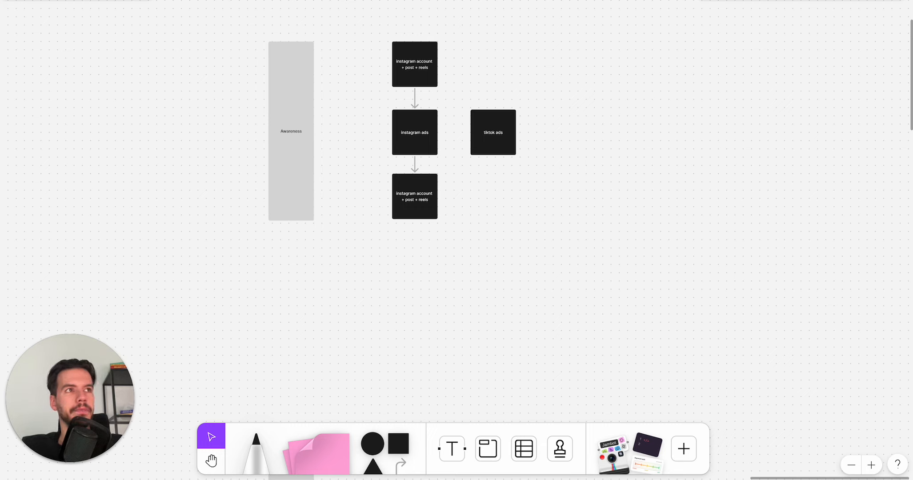
pyautogui.scroll(-10, 395, 267)
pyautogui.hscroll(-2, 395, 267)
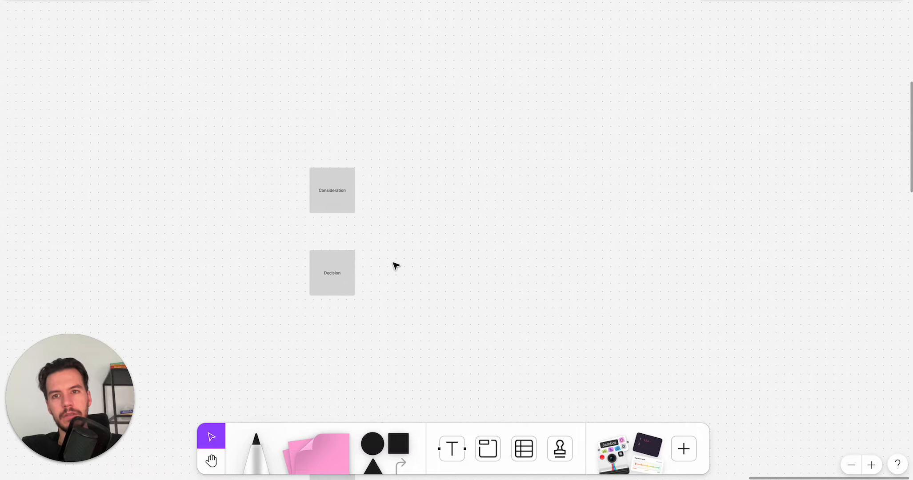
pyautogui.scroll(5, 395, 266)
pyautogui.moveTo(342, 319); pyautogui.dragTo(352, 236)
# Duplicate the lower "instagram account + post + reels" box below itself and connect the two with a downward arrow
pyautogui.click(493, 90)
pyautogui.click(477, 52)
pyautogui.keyDown('alt'); pyautogui.moveTo(477, 52); pyautogui.dragTo(473, 129); pyautogui.keyUp('alt')
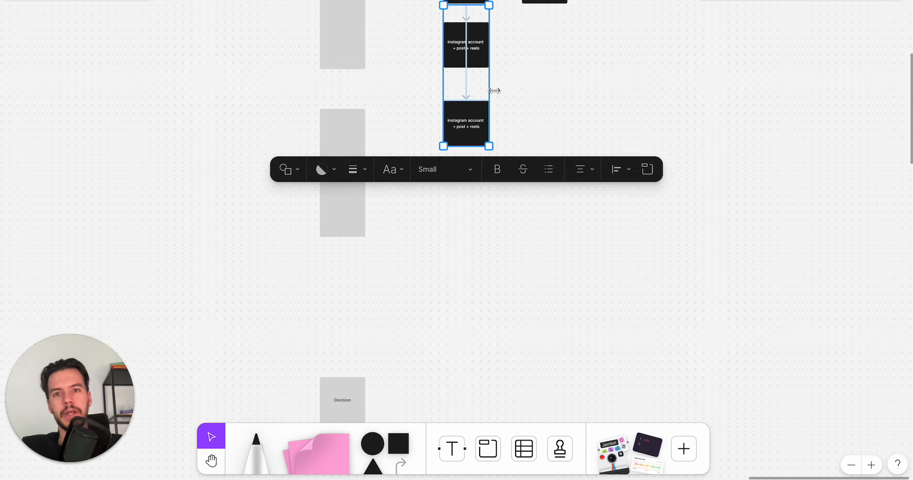
pyautogui.click(395, 92)
pyautogui.click(482, 58)
pyautogui.moveTo(467, 82); pyautogui.dragTo(469, 108)
# Relabel the copied box below the lower "instagram account + post + reels" box as "landing page"
pyautogui.scroll(2, 469, 108)
pyautogui.scroll(2, 469, 108)
pyautogui.doubleClick(478, 160)
pyautogui.write('landing page')
pyautogui.click(671, 202)
# Duplicate the "landing page" box with its incoming arrow to its right and label the copy "blog article ( UGC case study)"
pyautogui.click(435, 147)
pyautogui.keyDown('alt'); pyautogui.moveTo(435, 146); pyautogui.dragTo(601, 147); pyautogui.keyUp('alt')
pyautogui.doubleClick(607, 146)
pyautogui.write('blog artic')
pyautogui.write('le ')
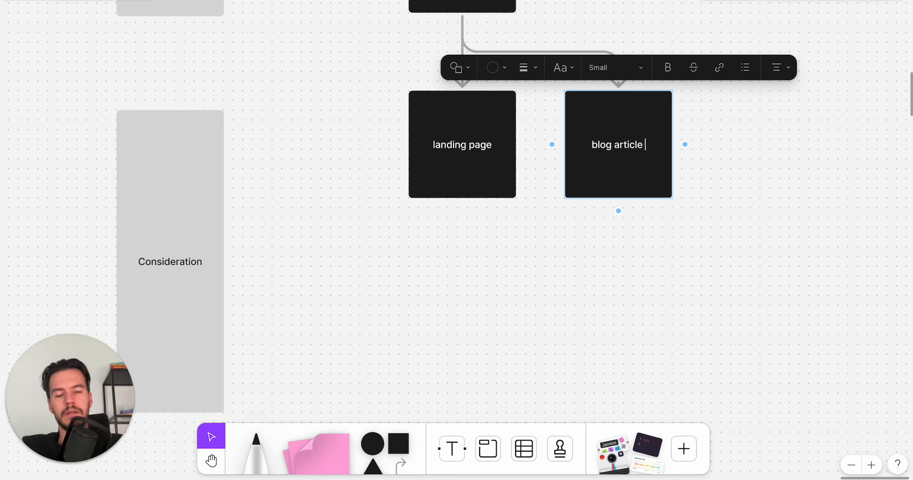
pyautogui.write('( UGC')
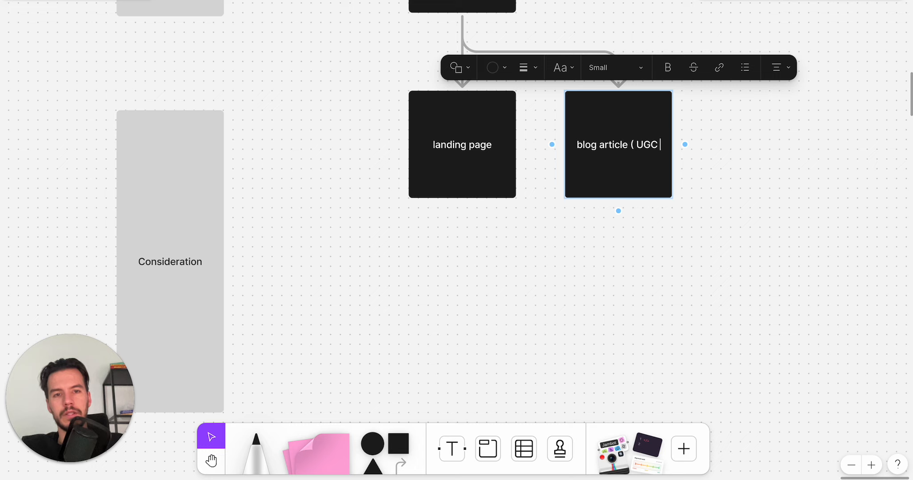
pyautogui.write(' case')
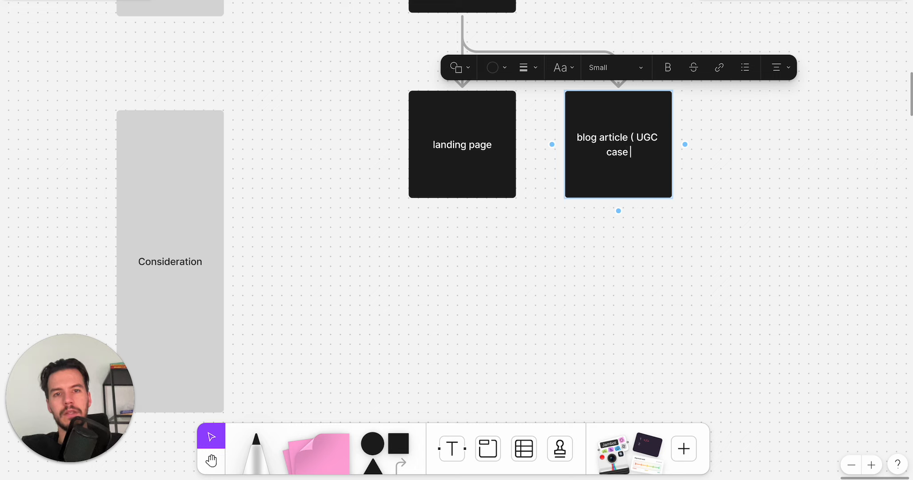
pyautogui.write(' study)')
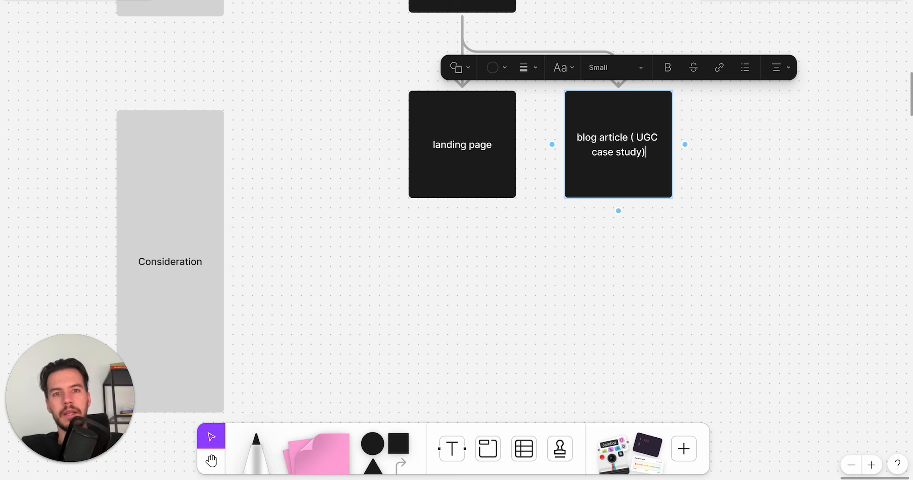
pyautogui.click(750, 186)
# Change the fill of the "blog article ( UGC case study)" box to dark gray
pyautogui.click(636, 127)
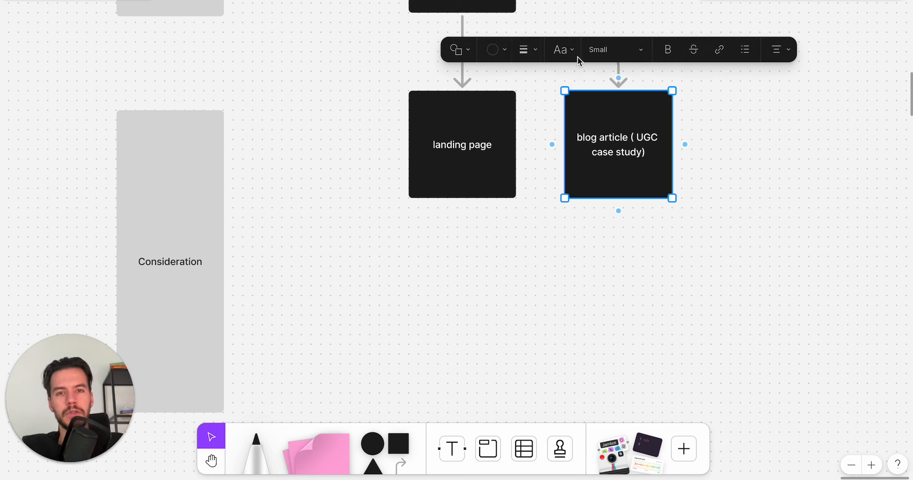
pyautogui.click(498, 49)
pyautogui.scroll(3, 414, 27)
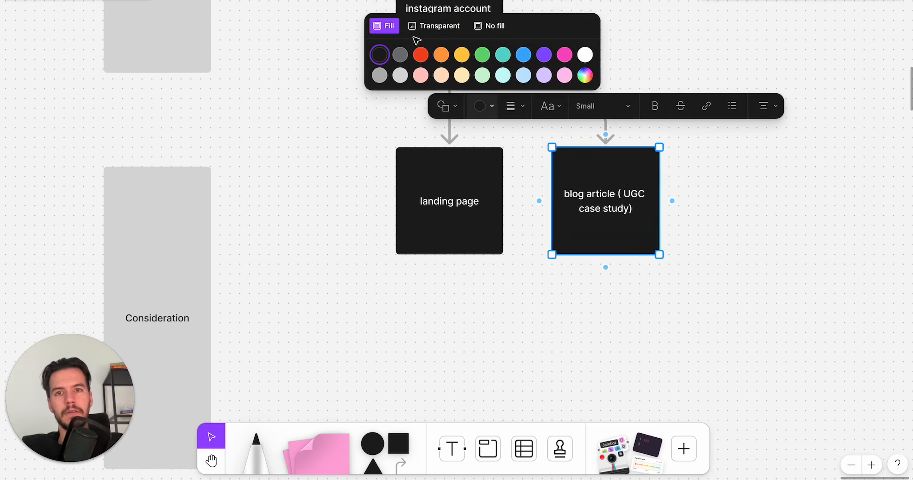
pyautogui.click(398, 60)
pyautogui.click(690, 232)
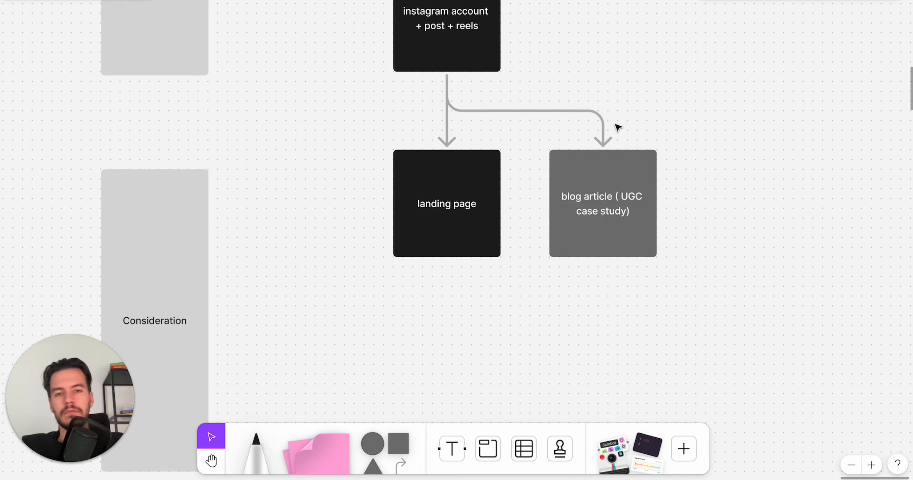
pyautogui.click(635, 207)
pyautogui.click(715, 216)
# Add a connected box below the "landing page" box and label it "Limited offer checkout"
pyautogui.hscroll(3, 711, 218)
pyautogui.scroll(9, 443, 110)
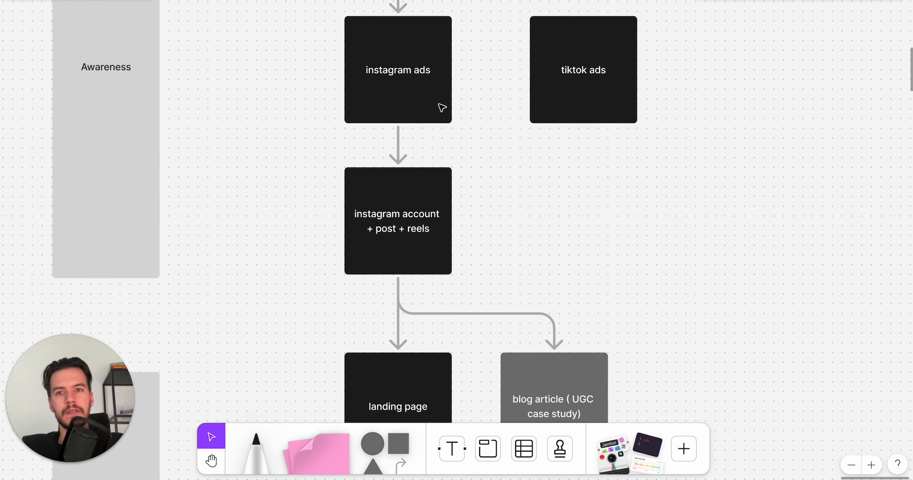
pyautogui.scroll(-8, 449, 332)
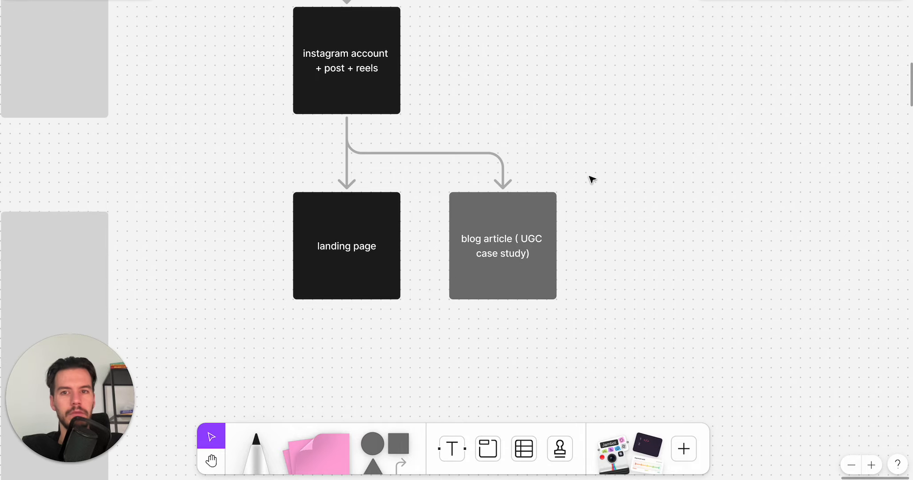
pyautogui.scroll(-3, 591, 179)
pyautogui.scroll(-3, 411, 240)
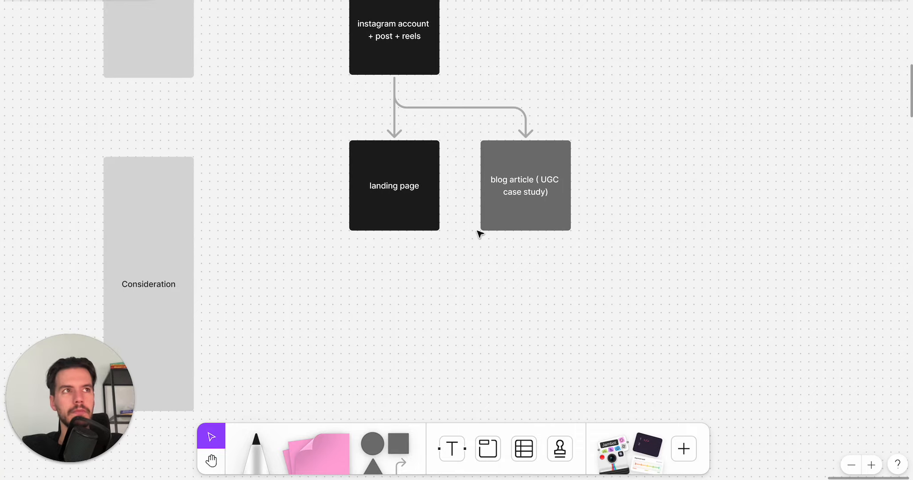
pyautogui.click(371, 199)
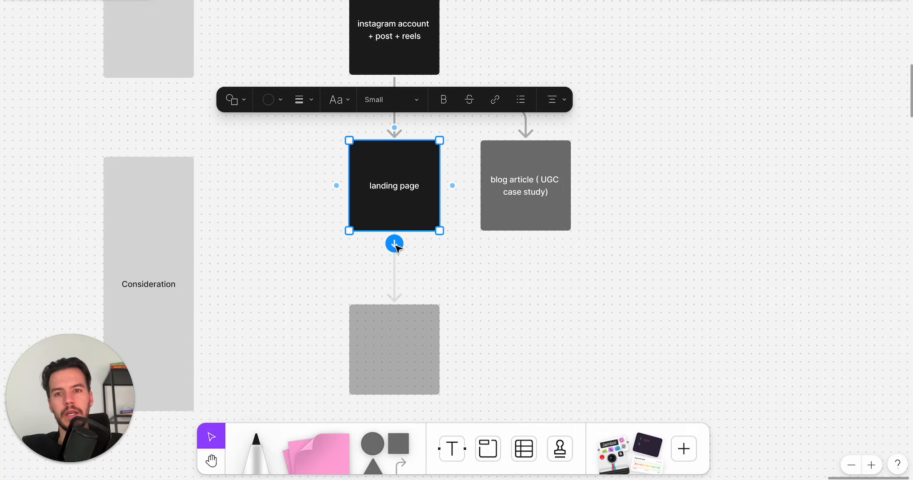
pyautogui.click(394, 243)
pyautogui.scroll(-3, 453, 360)
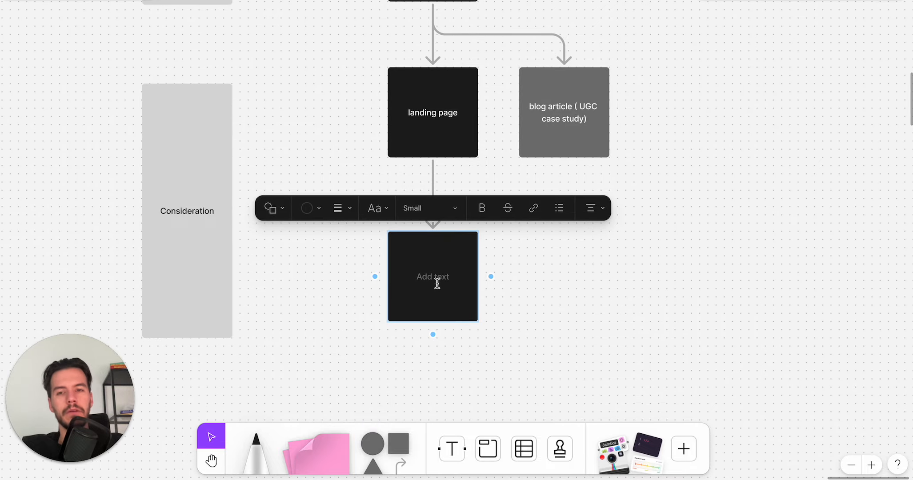
pyautogui.write('L')
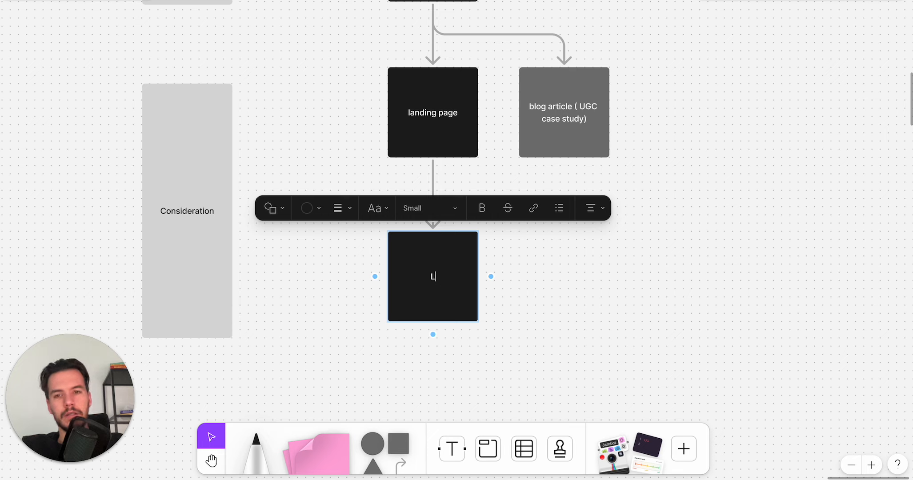
pyautogui.write('imited offer chap')
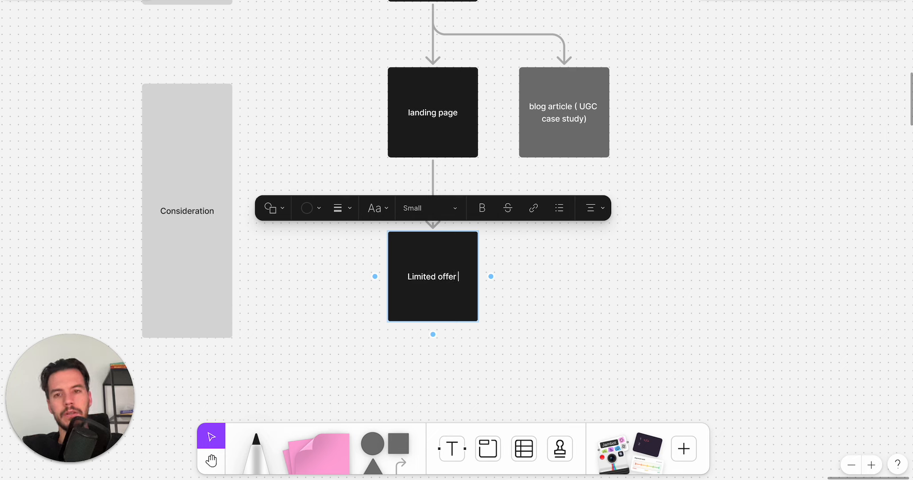
pyautogui.press('BackSpace')
pyautogui.press('BackSpace')
pyautogui.write('eckout')
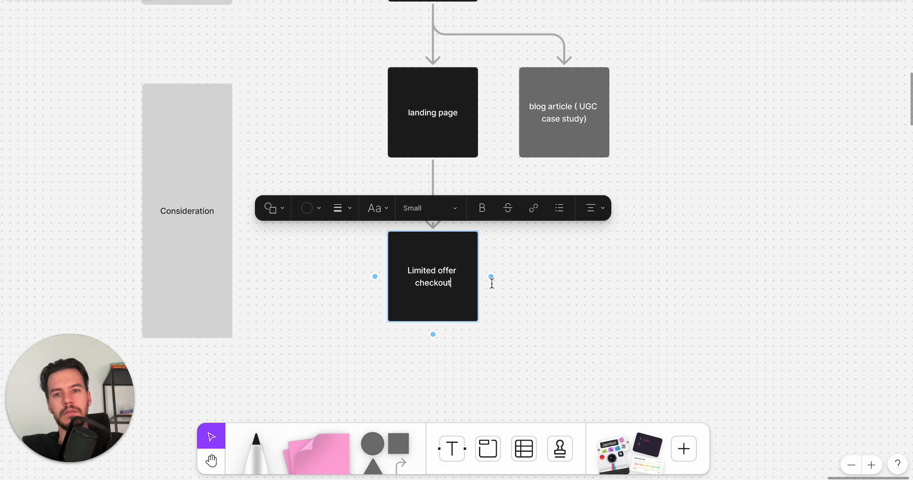
pyautogui.click(537, 295)
pyautogui.hscroll(-2, 539, 298)
pyautogui.click(520, 285)
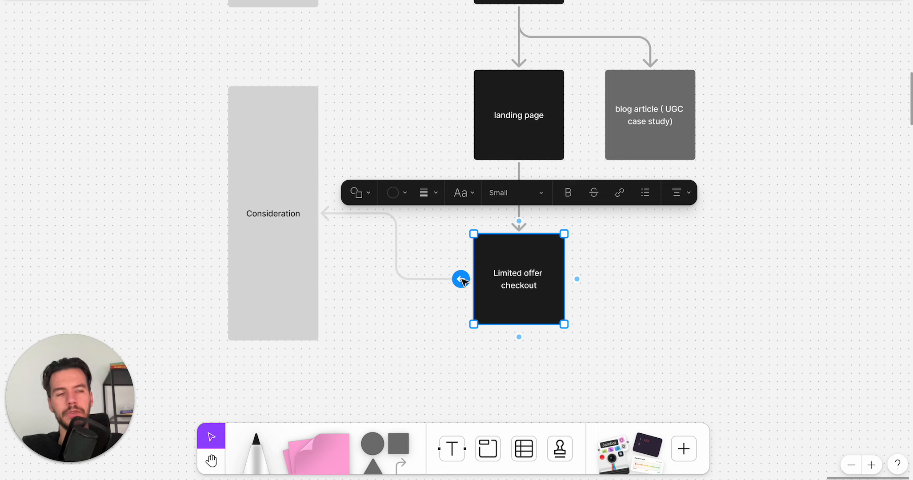
pyautogui.moveTo(461, 279); pyautogui.dragTo(323, 212)
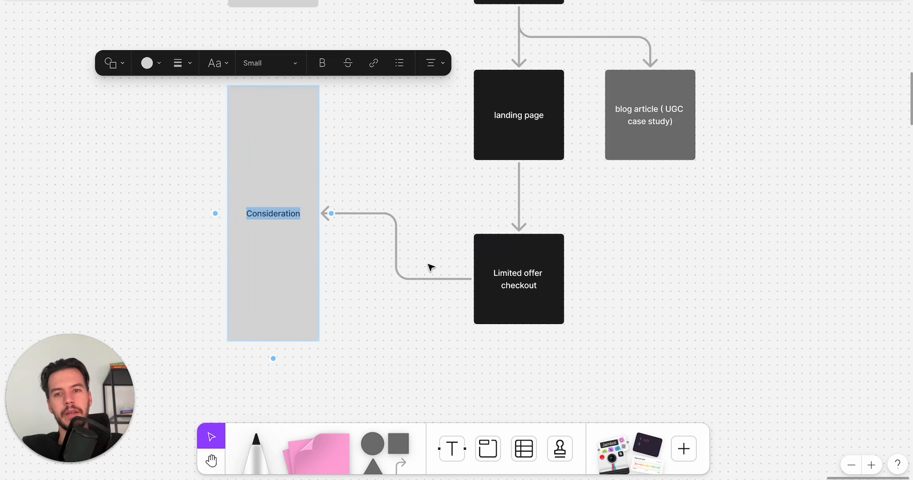
pyautogui.click(334, 187)
pyautogui.moveTo(369, 182); pyautogui.dragTo(420, 280)
pyautogui.press('Delete')
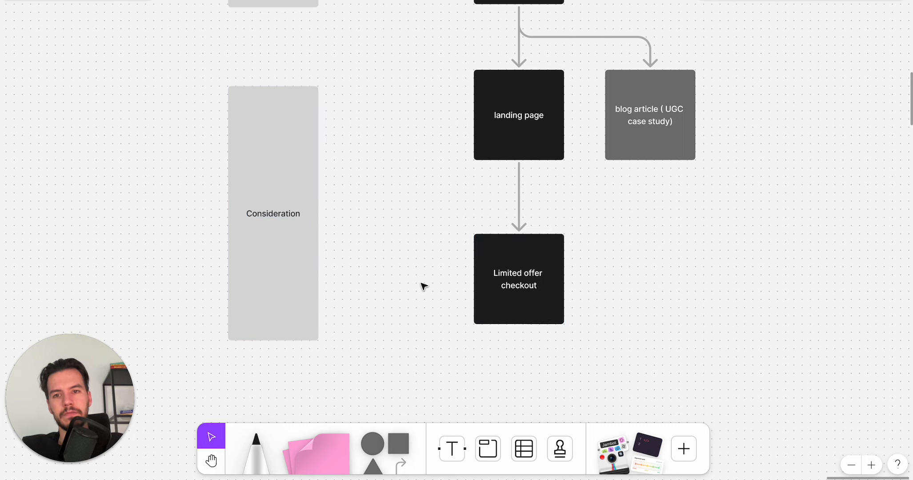
pyautogui.keyDown('alt'); pyautogui.moveTo(517, 283); pyautogui.dragTo(387, 286); pyautogui.keyUp('alt')
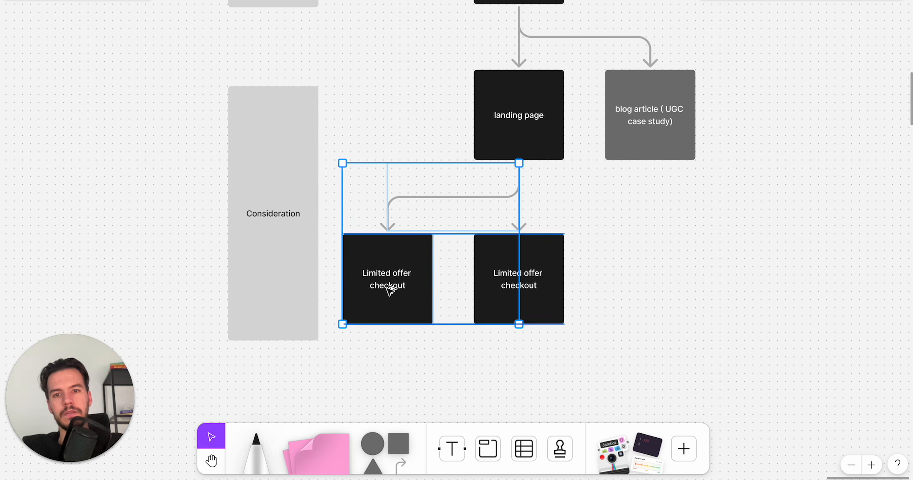
pyautogui.moveTo(411, 189); pyautogui.dragTo(445, 225)
pyautogui.press('Delete')
# Place a copy of "Limited offer checkout" without its incoming arrow between Consideration and the original, and connect an arrow from the original to it
pyautogui.click(524, 265)
pyautogui.keyDown('alt'); pyautogui.moveTo(523, 265); pyautogui.dragTo(687, 265); pyautogui.keyUp('alt')
pyautogui.click(624, 214)
pyautogui.click(597, 195)
pyautogui.press('Delete')
pyautogui.moveTo(708, 278); pyautogui.dragTo(419, 297)
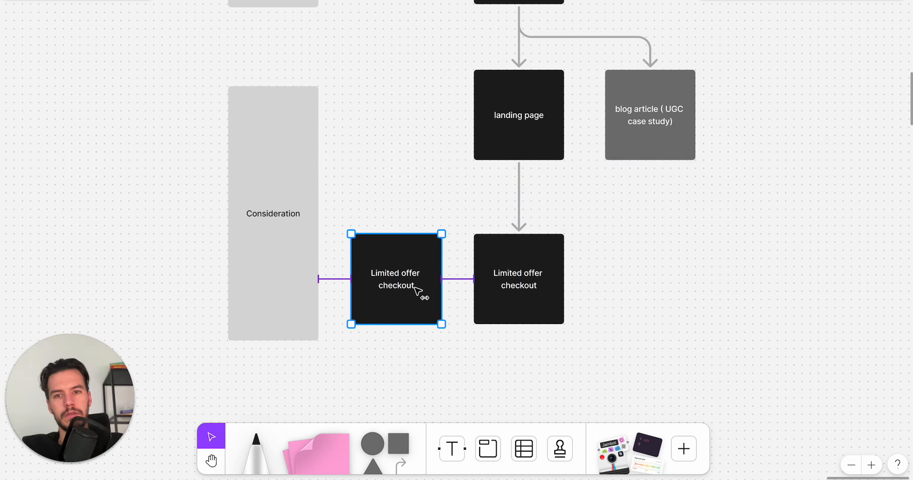
pyautogui.click(505, 283)
pyautogui.moveTo(462, 279); pyautogui.dragTo(426, 280)
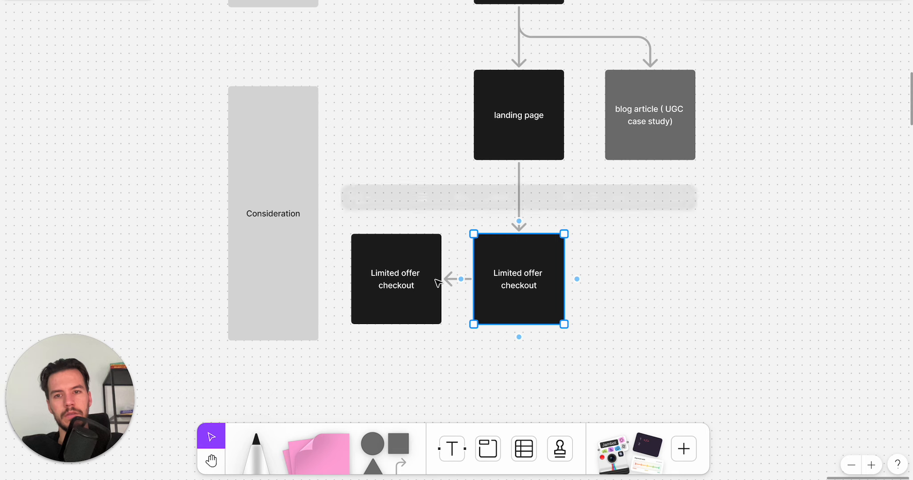
# Relabel the copied "Limited offer checkout" box beside Consideration as "email popup subrscibtion"
pyautogui.doubleClick(404, 280)
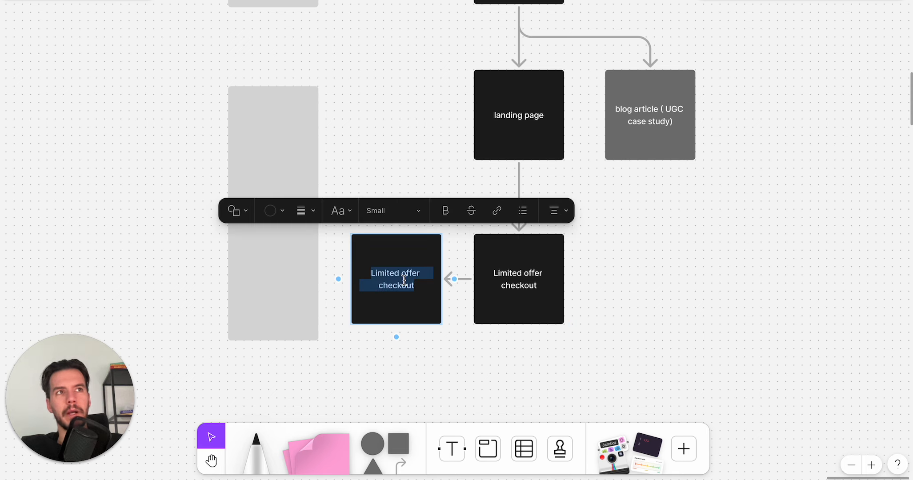
pyautogui.write('email ')
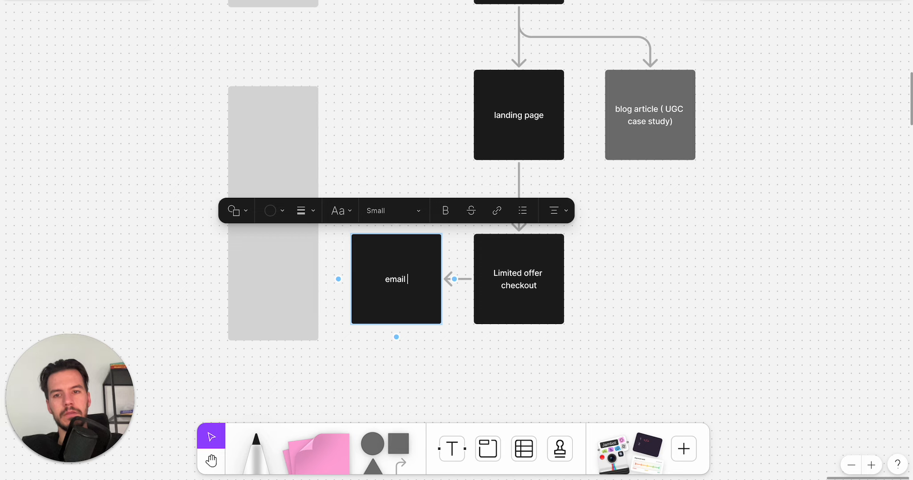
pyautogui.write('popup subr')
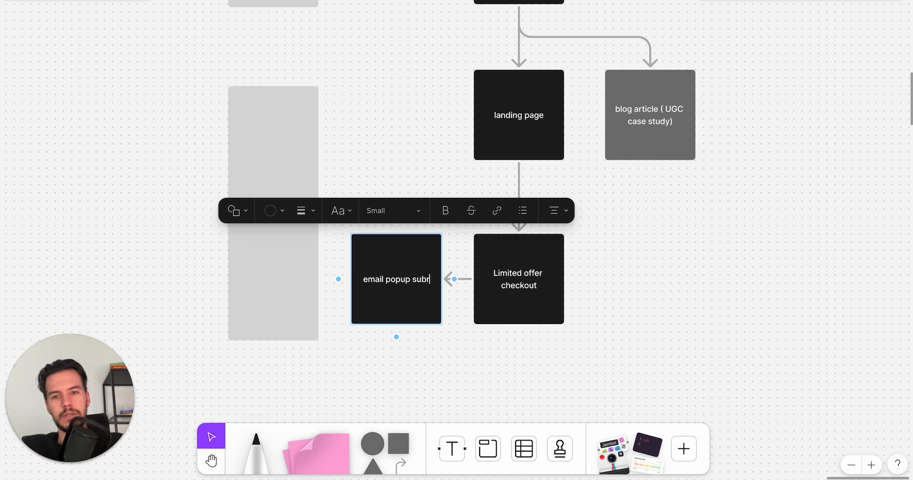
pyautogui.write('scibt')
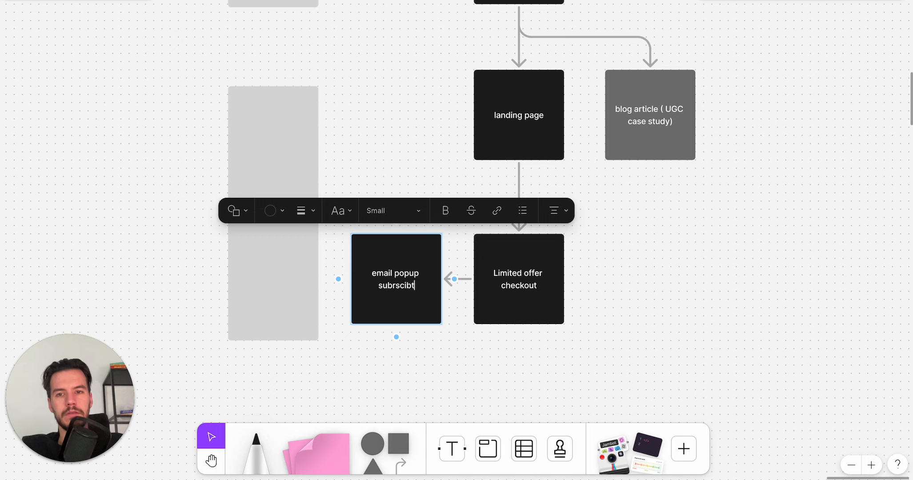
pyautogui.press('BackSpace')
pyautogui.write('ion')
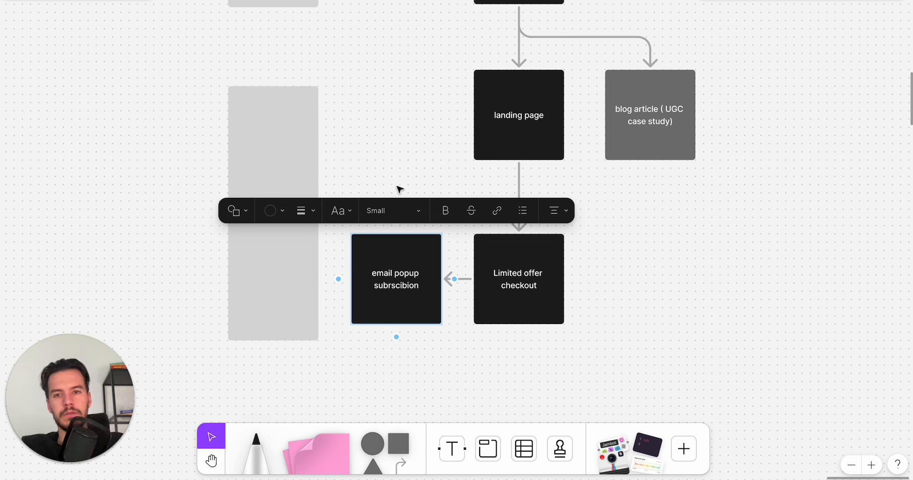
pyautogui.press('BackSpace')
pyautogui.press('BackSpace')
pyautogui.press('BackSpace')
pyautogui.write('tion')
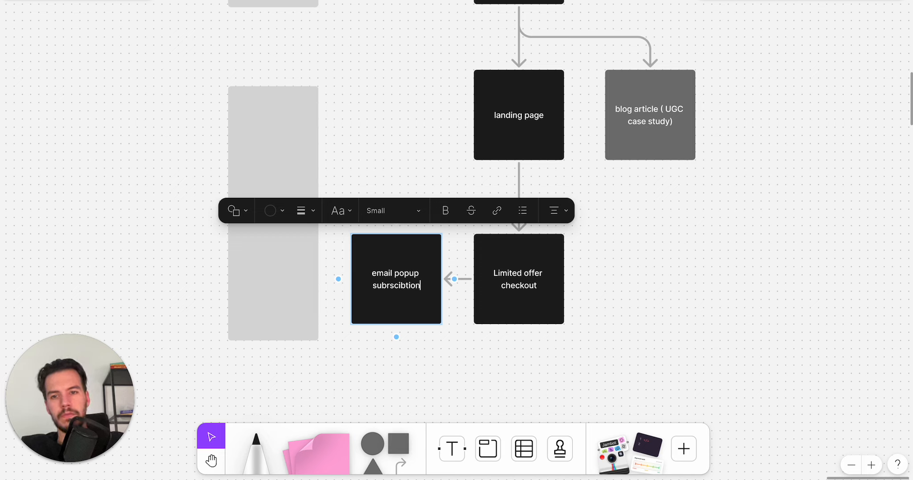
# Add a connected box above the "email popup subrscibtion" box
pyautogui.click(412, 104)
pyautogui.click(414, 260)
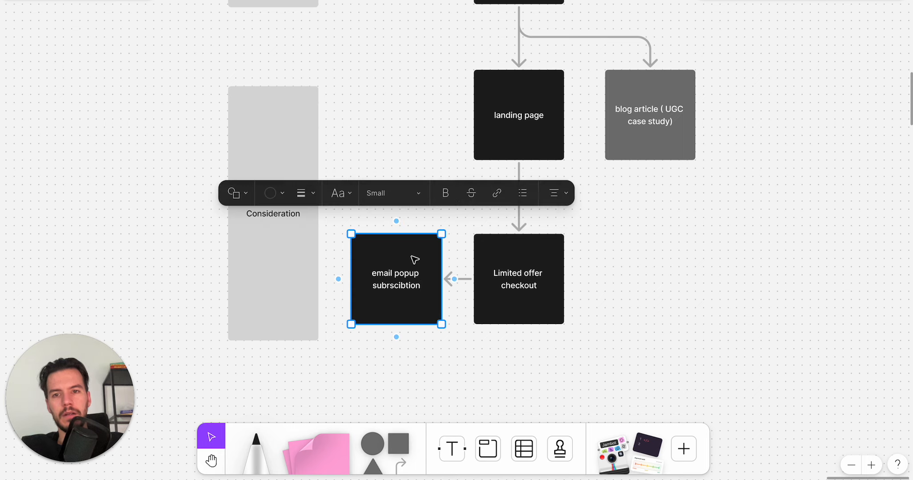
pyautogui.click(400, 225)
pyautogui.click(397, 210)
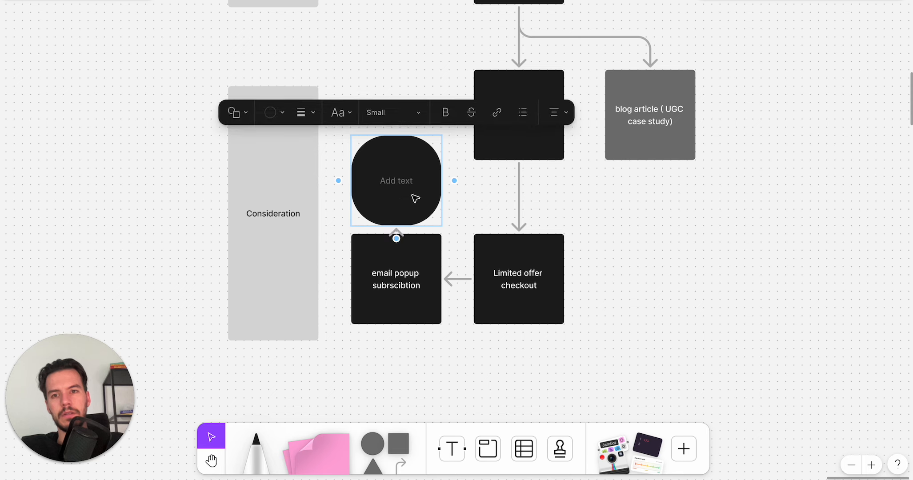
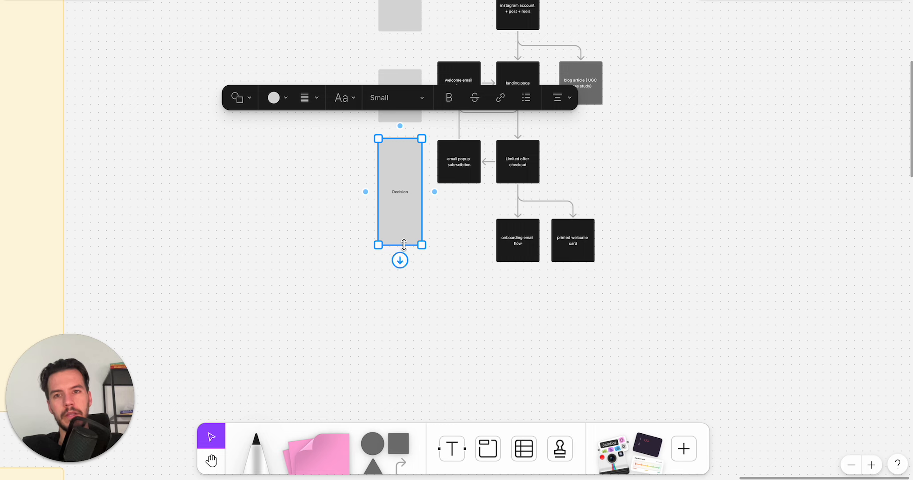
# Shorten the Decision block and move the Onboarding block up below it, beside the "onboarding email flow" box
pyautogui.scroll(-4, 408, 303)
pyautogui.scroll(-1, 418, 317)
pyautogui.moveTo(428, 331); pyautogui.dragTo(425, 42)
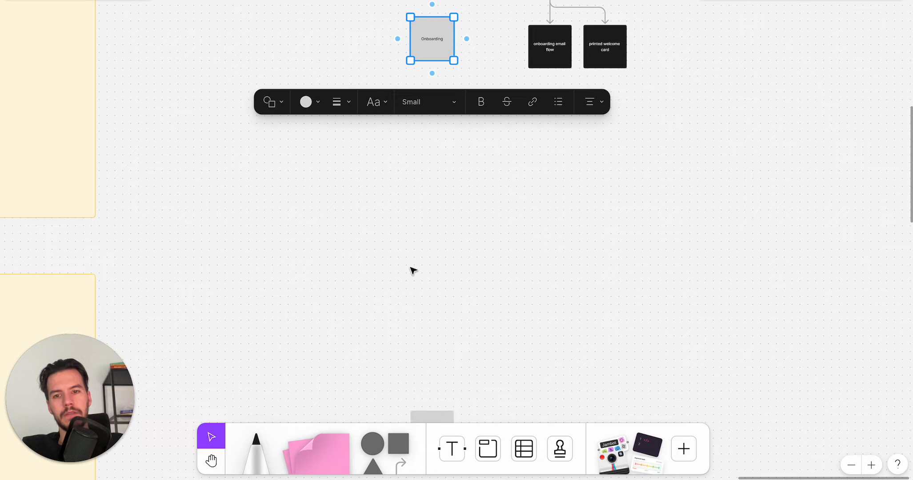
# Move the Engagement and Advocacy blocks up below Onboarding, and align Onboarding with the "onboarding email flow" box
pyautogui.scroll(-6, 420, 187)
pyautogui.moveTo(367, 83); pyautogui.dragTo(437, 41)
pyautogui.scroll(2, 455, 322)
pyautogui.scroll(2, 456, 324)
pyautogui.scroll(6, 437, 42)
pyautogui.moveTo(431, 283); pyautogui.dragTo(432, 254)
pyautogui.scroll(5, 551, 175)
pyautogui.moveTo(307, 201); pyautogui.dragTo(308, 216)
pyautogui.click(709, 225)
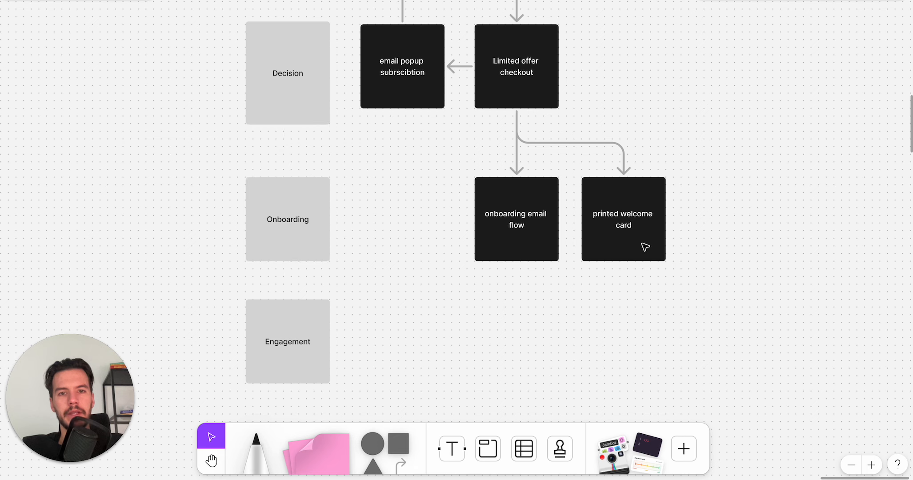
# Place a copy of "printed welcome card" without its incoming arrow in the Advocacy row, and connect a straight arrow from the original to it
pyautogui.click(597, 228)
pyautogui.scroll(-5, 700, 231)
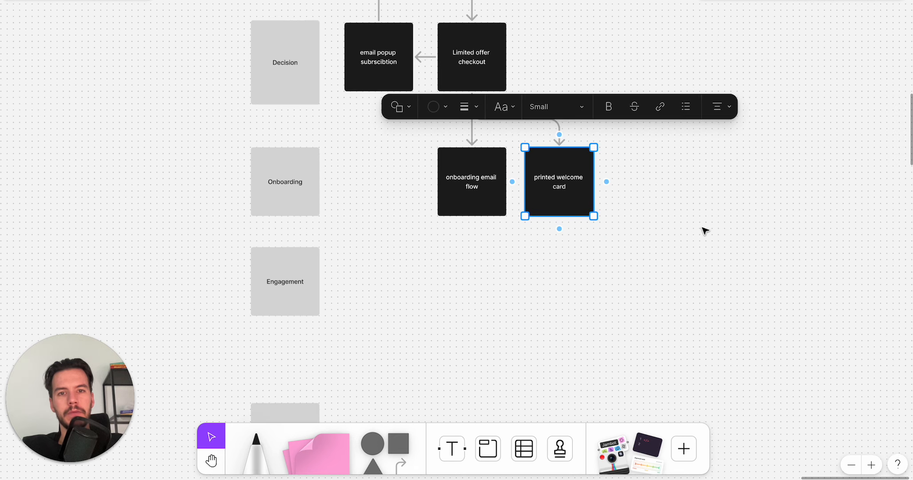
pyautogui.moveTo(536, 109); pyautogui.dragTo(536, 314)
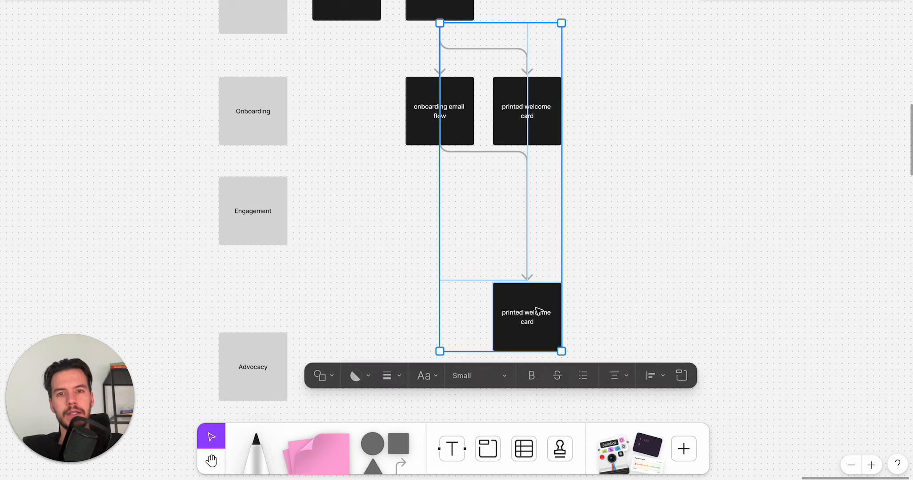
pyautogui.moveTo(561, 237); pyautogui.dragTo(526, 218)
pyautogui.hotkey('ctrl', 'z')
pyautogui.click(571, 250)
pyautogui.click(527, 242)
pyautogui.press('BackSpace')
pyautogui.moveTo(531, 320); pyautogui.dragTo(529, 369)
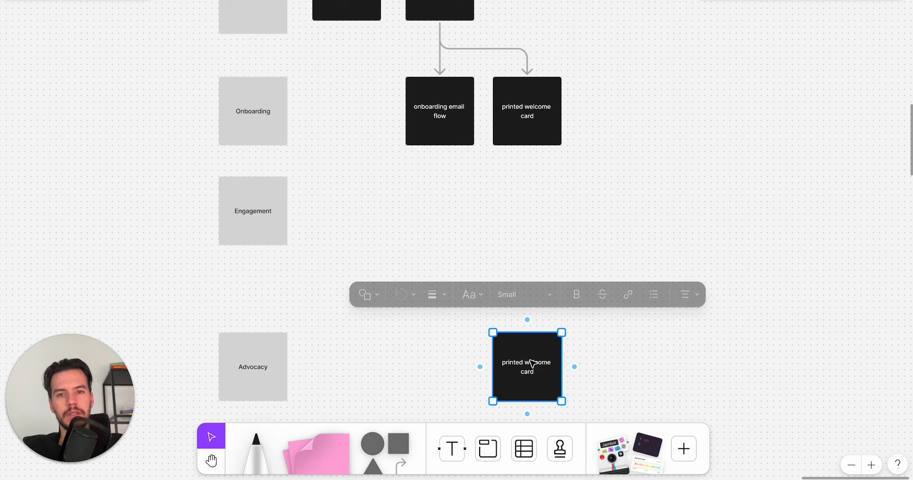
pyautogui.click(555, 133)
pyautogui.moveTo(527, 158); pyautogui.dragTo(528, 340)
# Relabel the copied box in the Advocacy row as "UGC content as an exchange for a 10% discount for the next purchase"
pyautogui.doubleClick(528, 367)
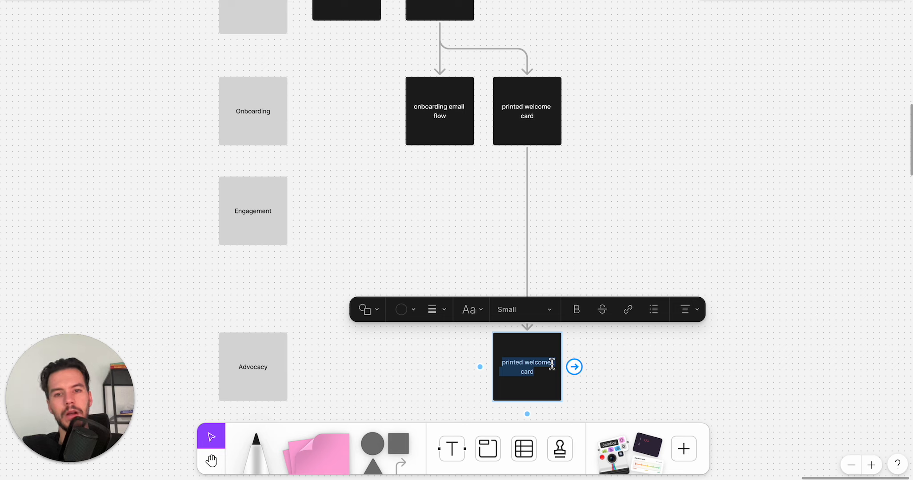
pyautogui.write('UGC cont')
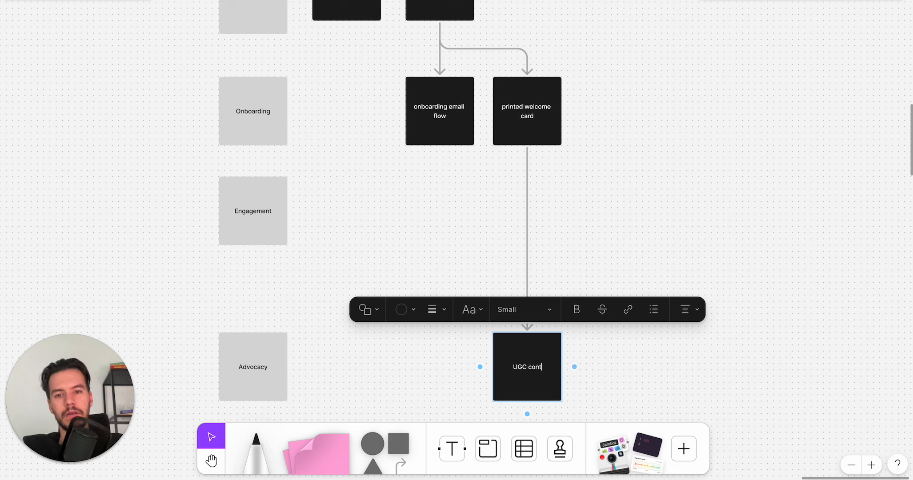
pyautogui.write('ent as')
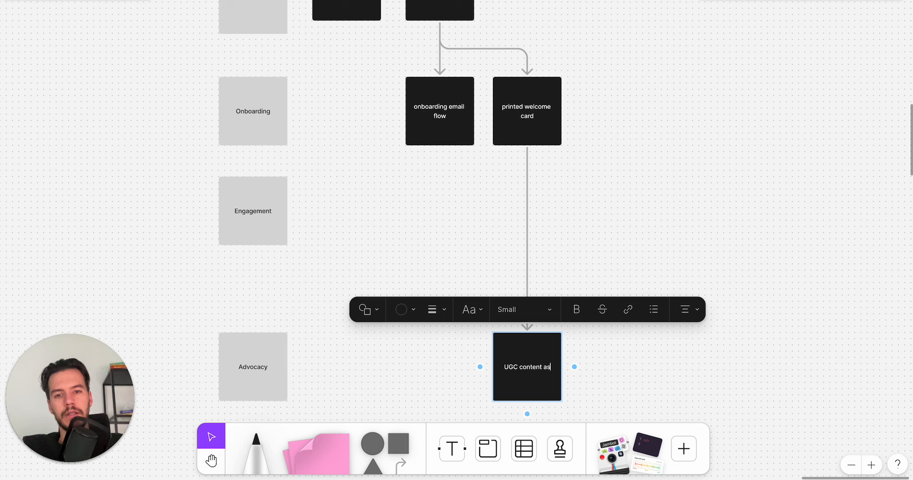
pyautogui.write(' an exchange')
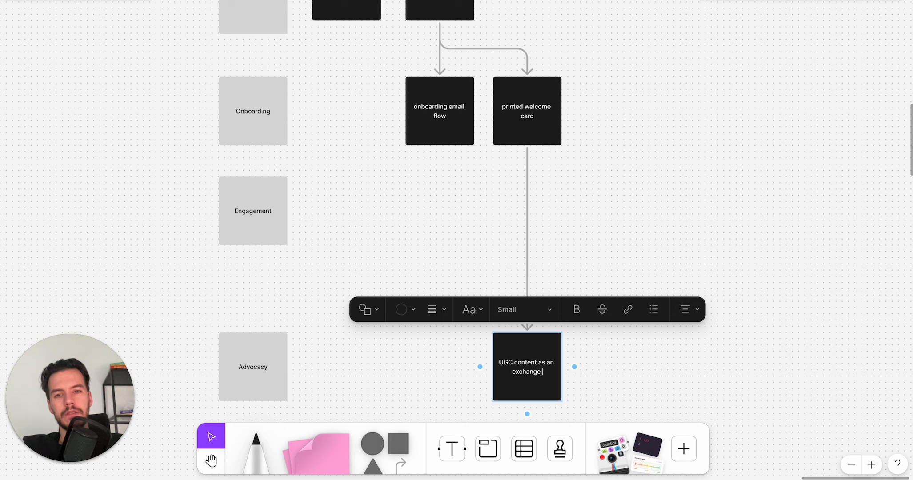
pyautogui.write(' for a 10%')
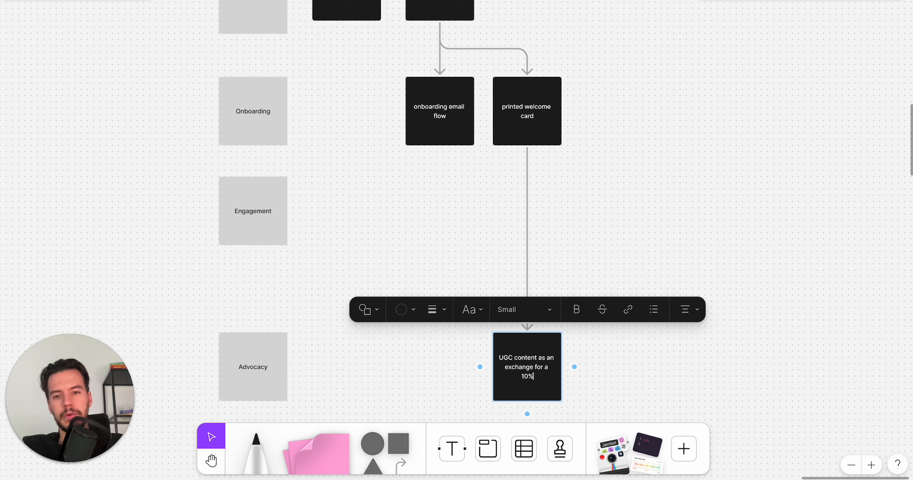
pyautogui.write(' discount for the next p')
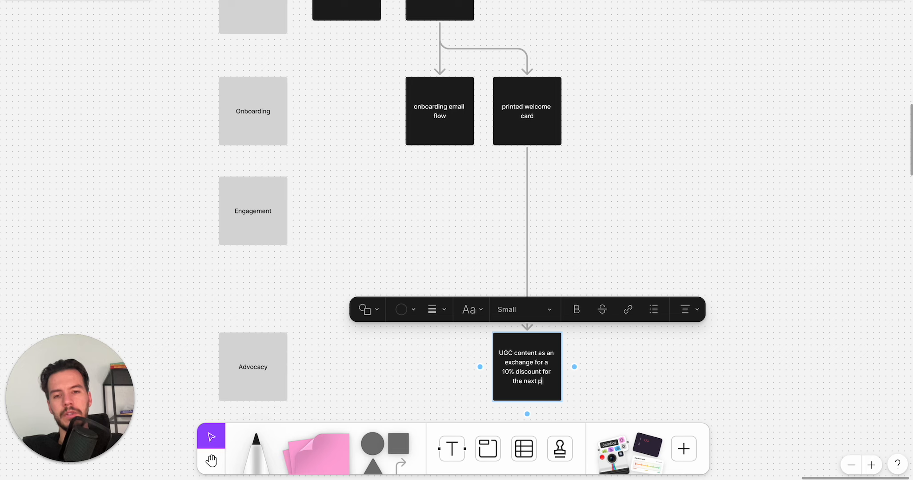
pyautogui.click(622, 353)
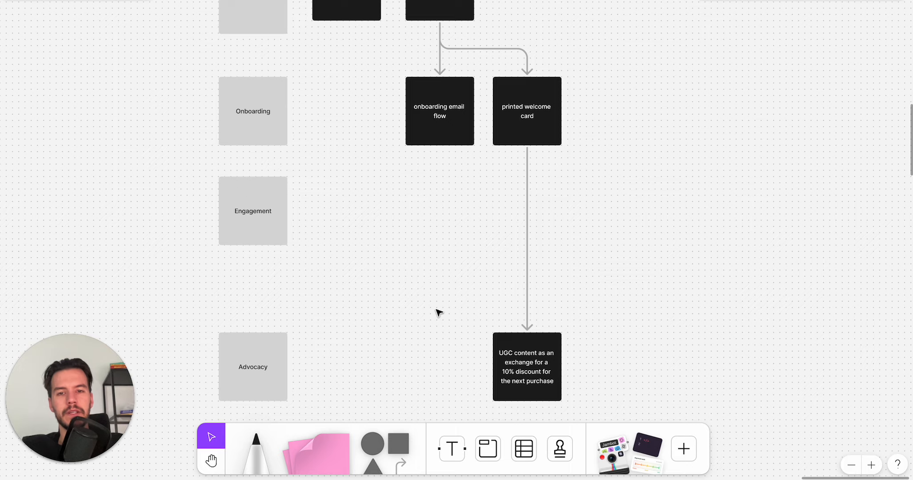
# Connect an arrow from the UGC content box in the Advocacy row back up to the "landing page" box
pyautogui.scroll(-3, 439, 312)
pyautogui.scroll(-3, 567, 126)
pyautogui.scroll(2, 567, 126)
pyautogui.click(517, 390)
pyautogui.click(547, 386)
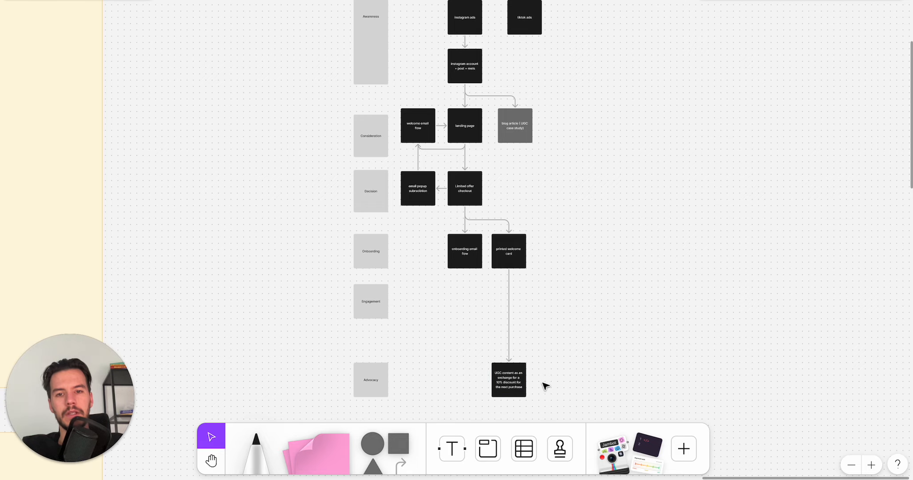
pyautogui.scroll(3, 546, 386)
pyautogui.click(517, 386)
pyautogui.moveTo(533, 378); pyautogui.dragTo(403, 140)
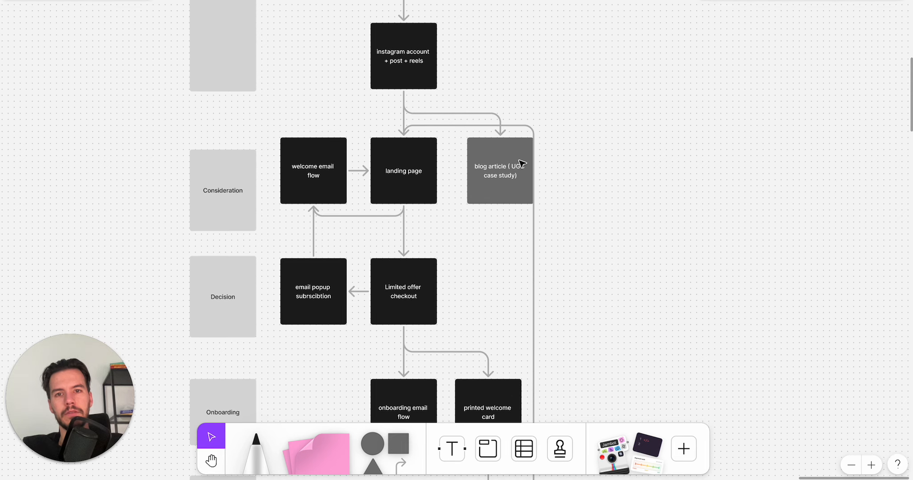
# Reroute the arrow leading from the UGC content box to "landing page" so it runs clear around the blog article box
pyautogui.click(534, 249)
pyautogui.moveTo(540, 399); pyautogui.dragTo(611, 399)
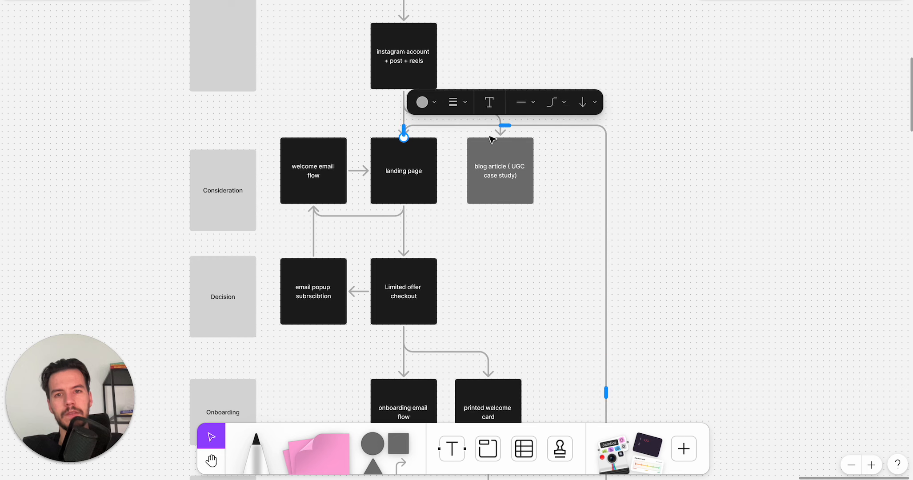
pyautogui.moveTo(507, 126); pyautogui.dragTo(508, 115)
pyautogui.click(678, 300)
pyautogui.scroll(-5, 533, 275)
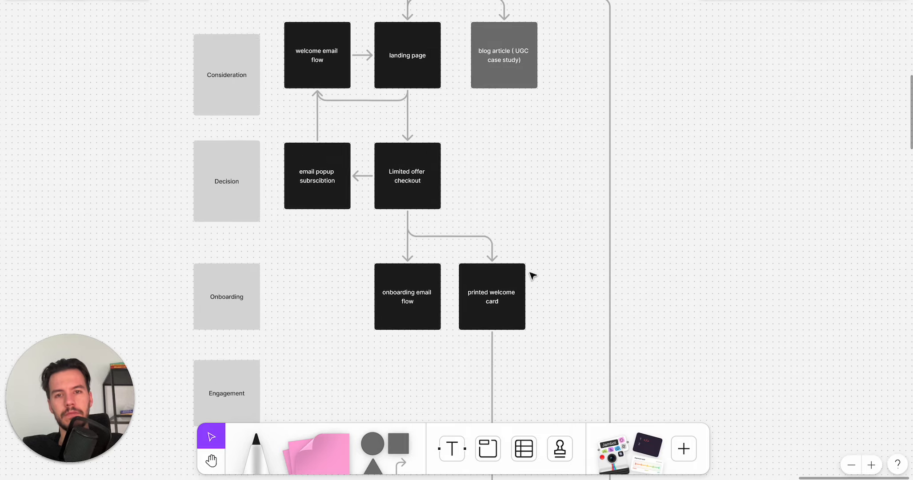
# Add a connected box below "onboarding email flow" in the Engagement row and label it "biweekly emails"
pyautogui.scroll(-3, 598, 323)
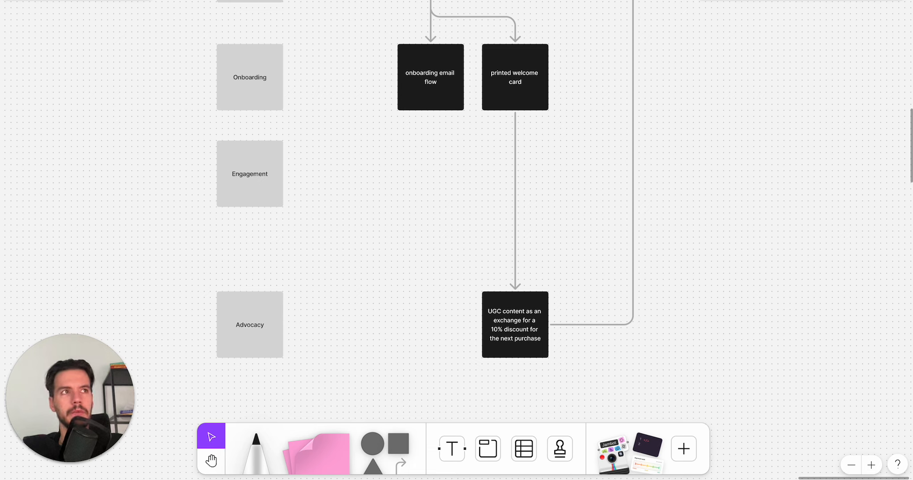
pyautogui.click(416, 83)
pyautogui.click(430, 122)
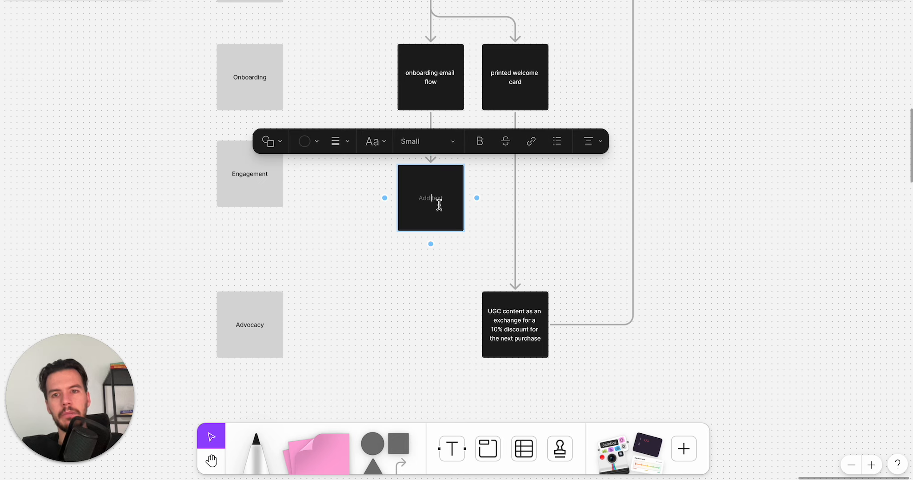
pyautogui.write('e')
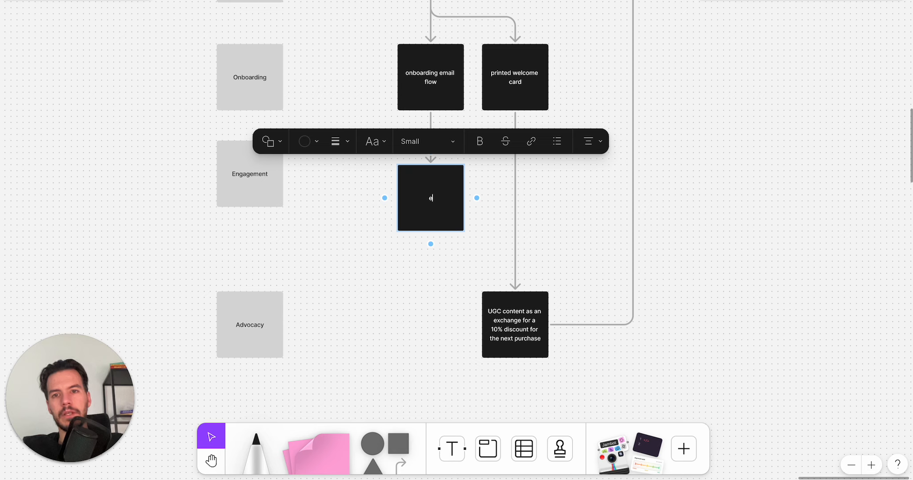
pyautogui.write('nweekly emails, moth')
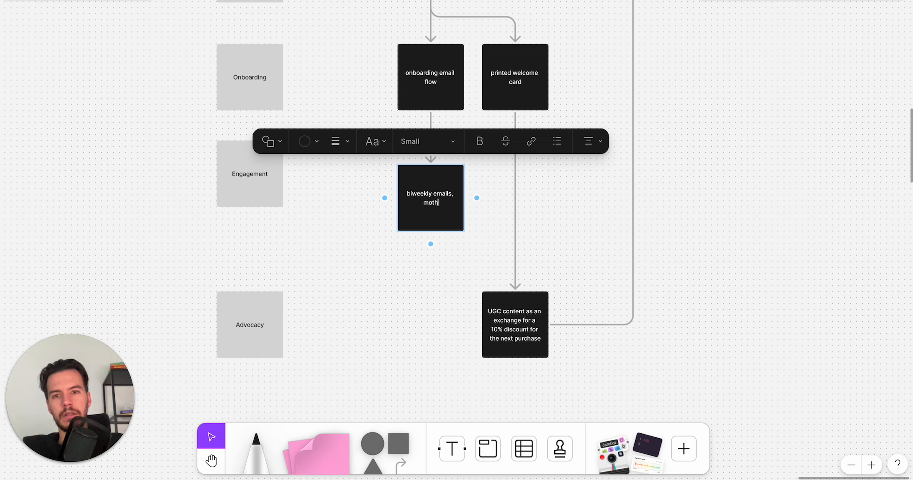
pyautogui.press('BackSpace')
pyautogui.press('BackSpace')
pyautogui.press('BackSpace')
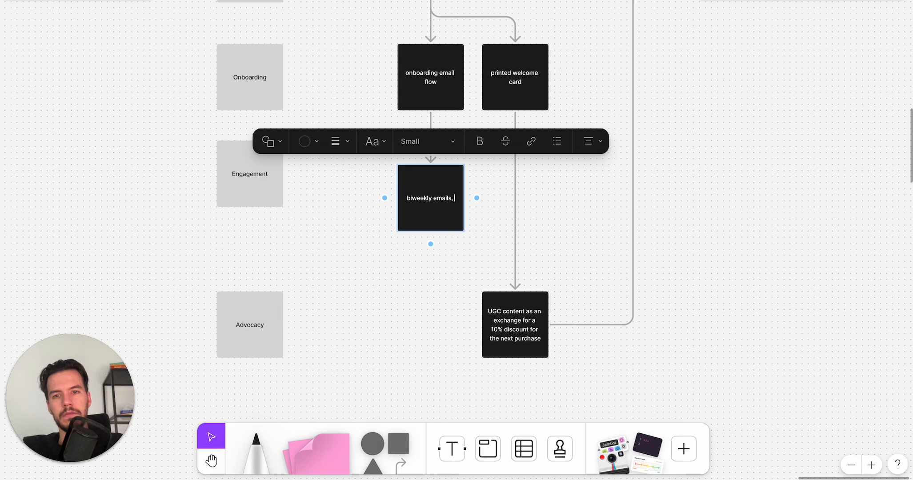
pyautogui.press('BackSpace')
pyautogui.press('BackSpace')
pyautogui.click(413, 312)
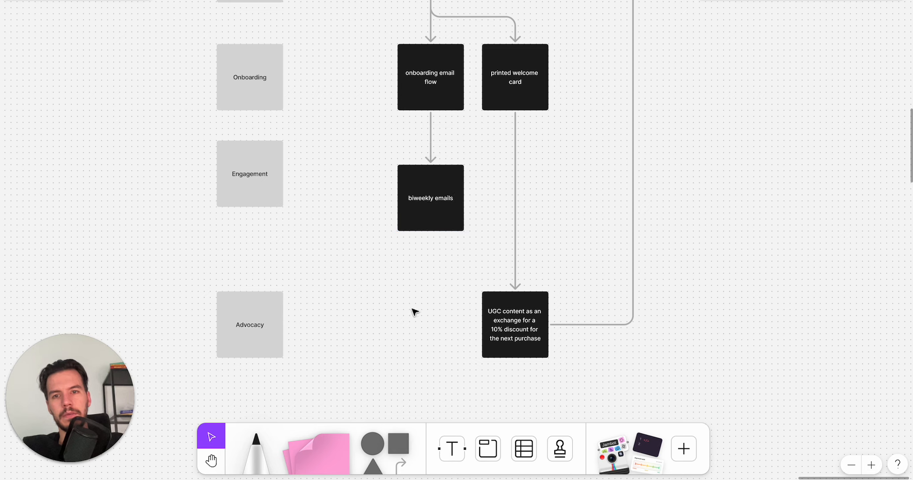
# Add a "monthly leaderboard" box connected from "onboarding email flow" and place it between the Engagement block and "biweekly emails"
pyautogui.click(444, 97)
pyautogui.click(430, 124)
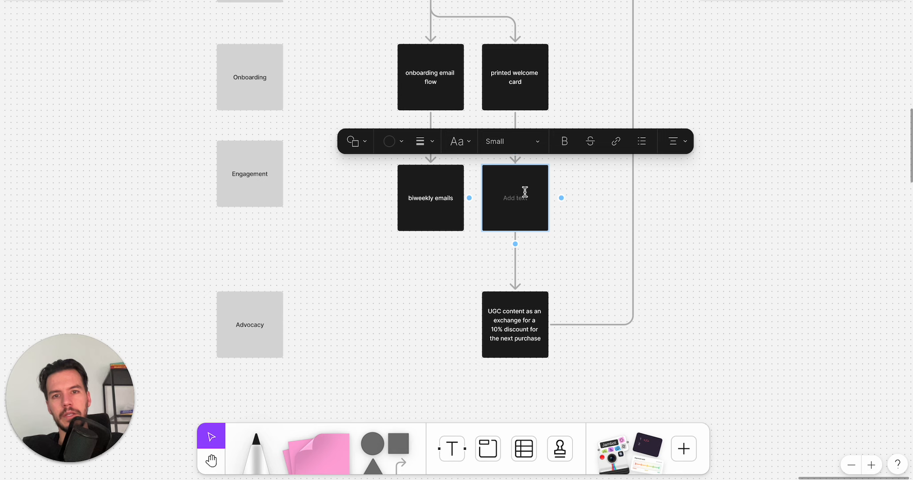
pyautogui.write('monthly')
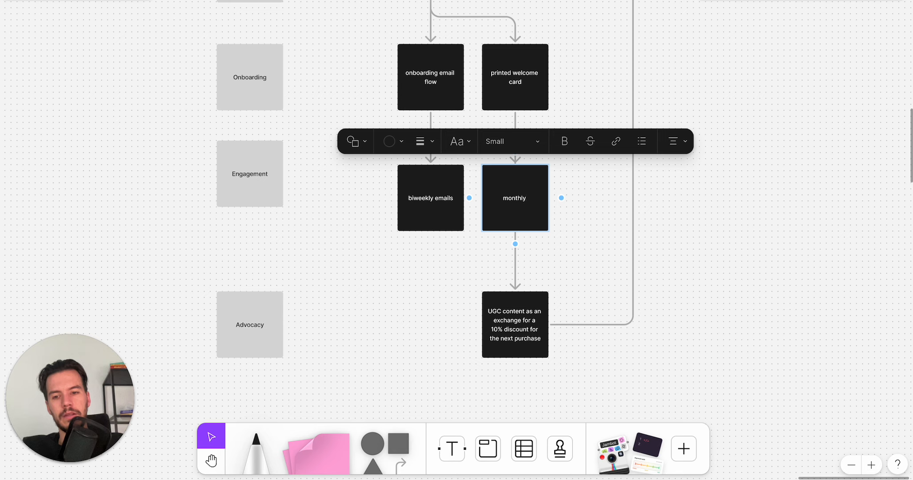
pyautogui.write(' leaderboard')
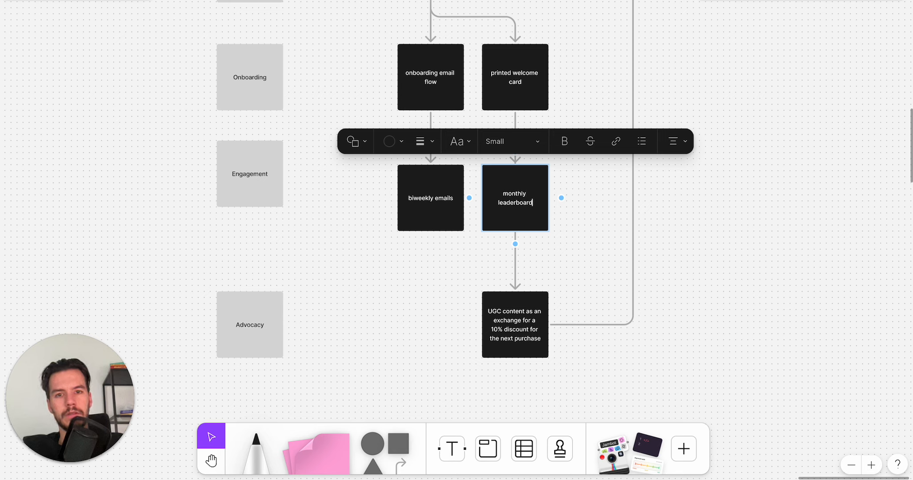
pyautogui.click(586, 229)
pyautogui.moveTo(524, 209); pyautogui.dragTo(362, 213)
pyautogui.click(369, 308)
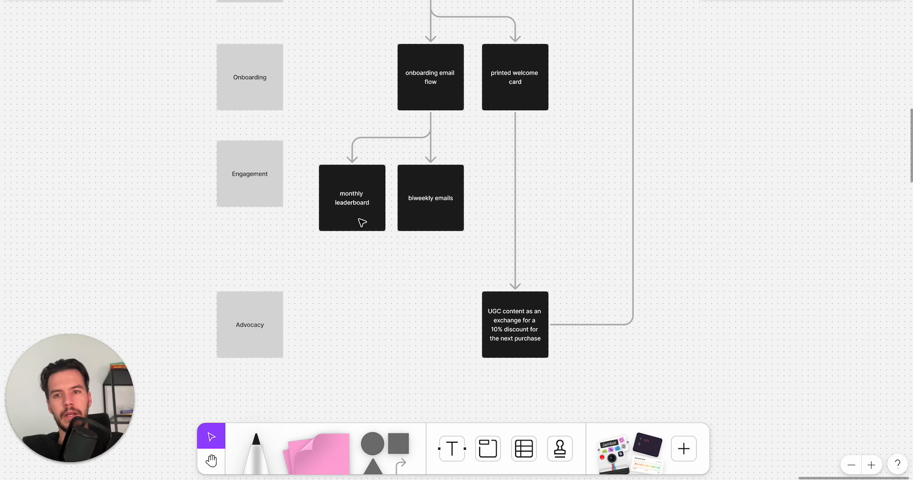
# Connect an arrow from the "biweekly emails" box to the UGC content box in the Advocacy row
pyautogui.click(363, 222)
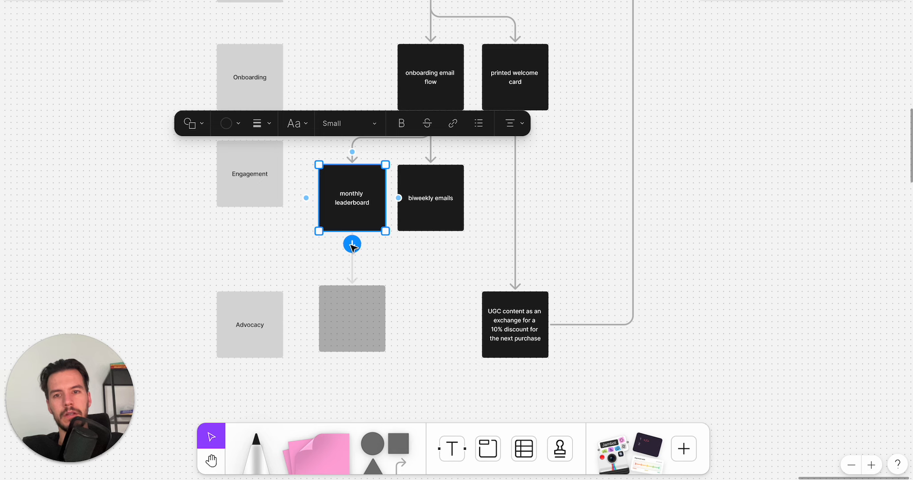
pyautogui.moveTo(352, 245); pyautogui.dragTo(393, 325)
pyautogui.click(445, 226)
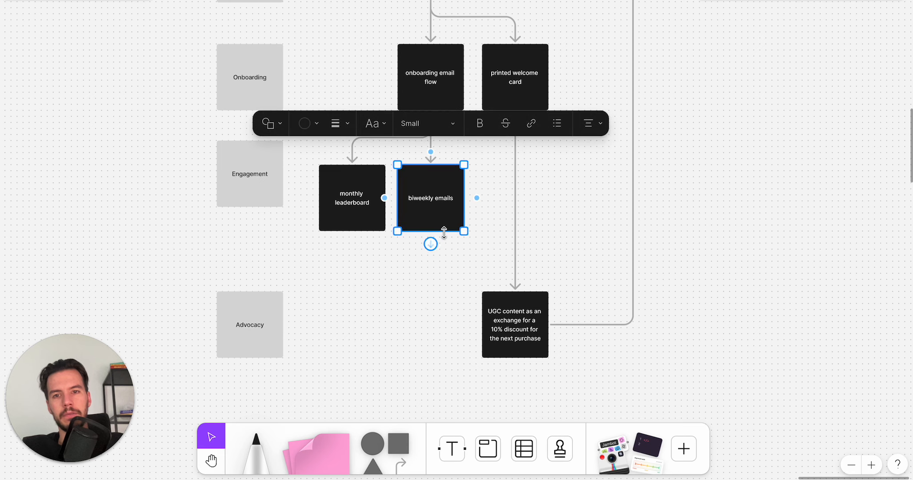
pyautogui.moveTo(433, 245); pyautogui.dragTo(483, 324)
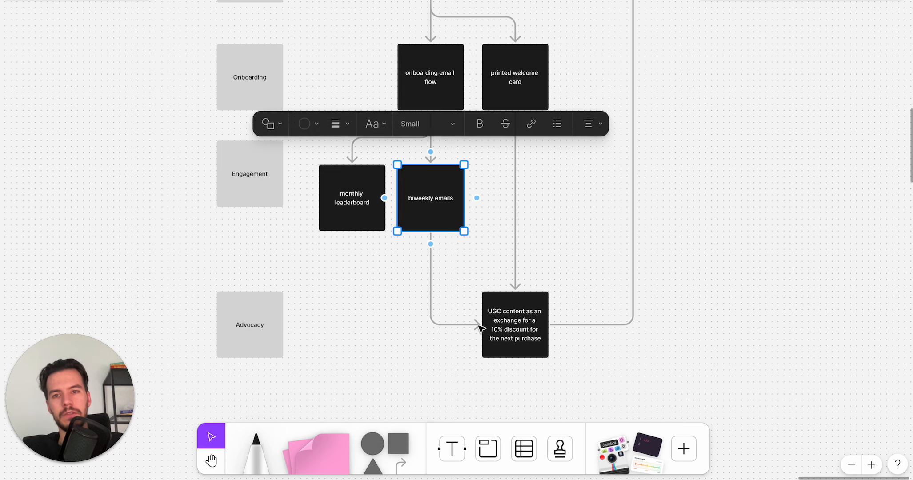
# Add a connected box below "monthly leaderboard" in the Advocacy row and label it "Case studies, referral program"
pyautogui.click(357, 204)
pyautogui.click(352, 243)
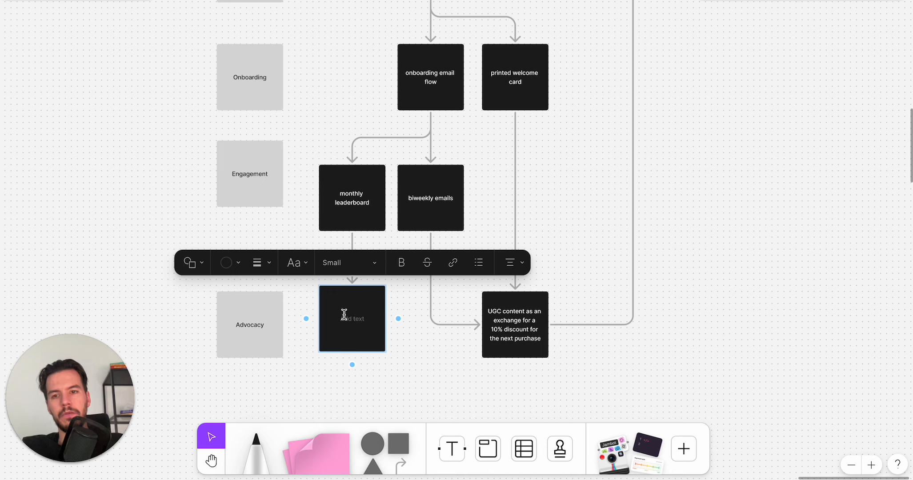
pyautogui.write('Case studies')
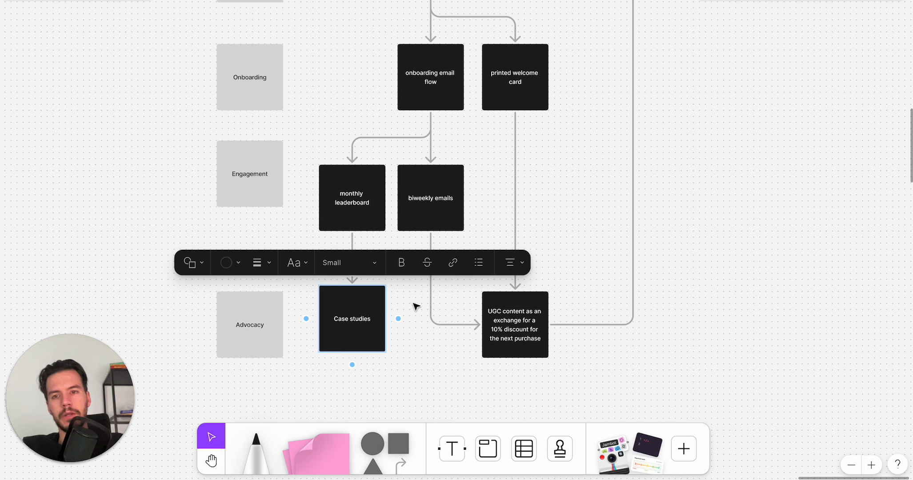
pyautogui.click(417, 381)
pyautogui.doubleClick(362, 330)
pyautogui.write(', referral')
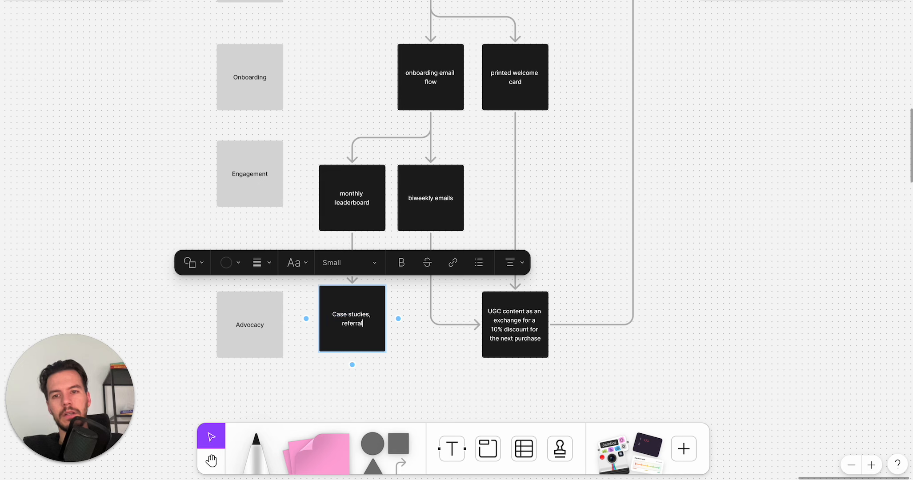
pyautogui.write(' program')
pyautogui.click(424, 414)
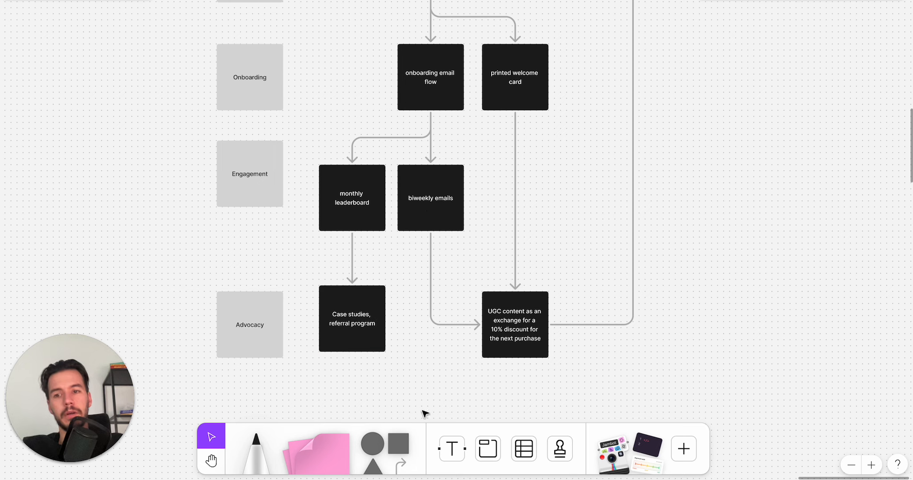
# Connect an arrow from "biweekly emails" to the case studies box and align that box with the UGC content box
pyautogui.click(430, 206)
pyautogui.moveTo(430, 245); pyautogui.dragTo(365, 323)
pyautogui.click(390, 298)
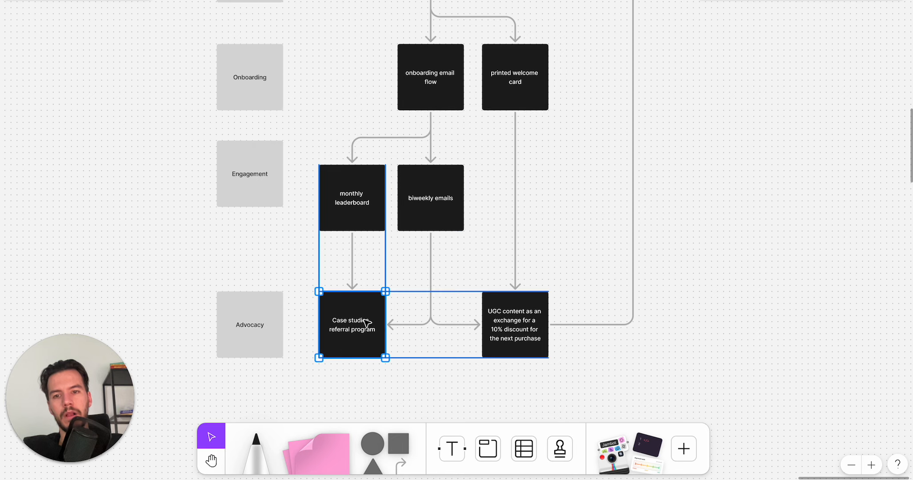
pyautogui.click(409, 306)
pyautogui.click(408, 325)
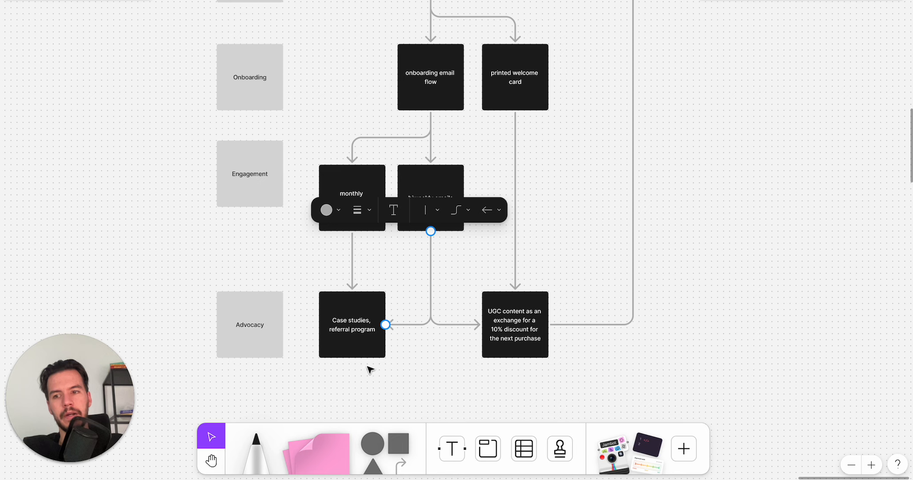
# Review the whole touchpoint flow alongside the Peak Performer persona cards and the marketing flow table
pyautogui.hscroll(-3, 435, 317)
pyautogui.scroll(-10, 452, 320)
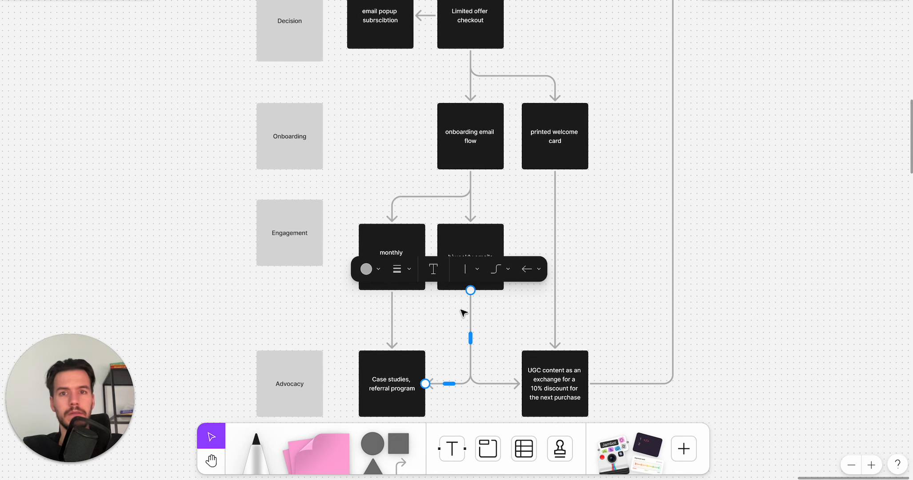
pyautogui.scroll(2, 462, 313)
pyautogui.hscroll(-2, 462, 313)
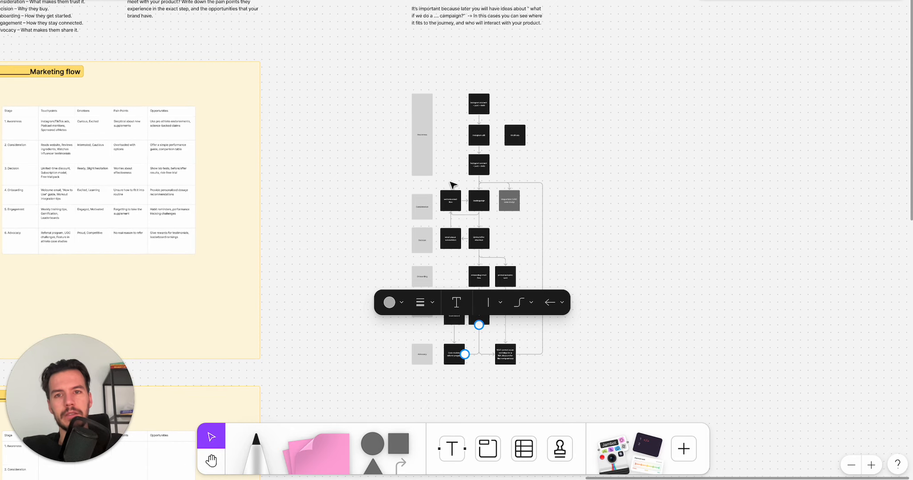
pyautogui.moveTo(387, 75); pyautogui.dragTo(599, 369)
pyautogui.click(604, 400)
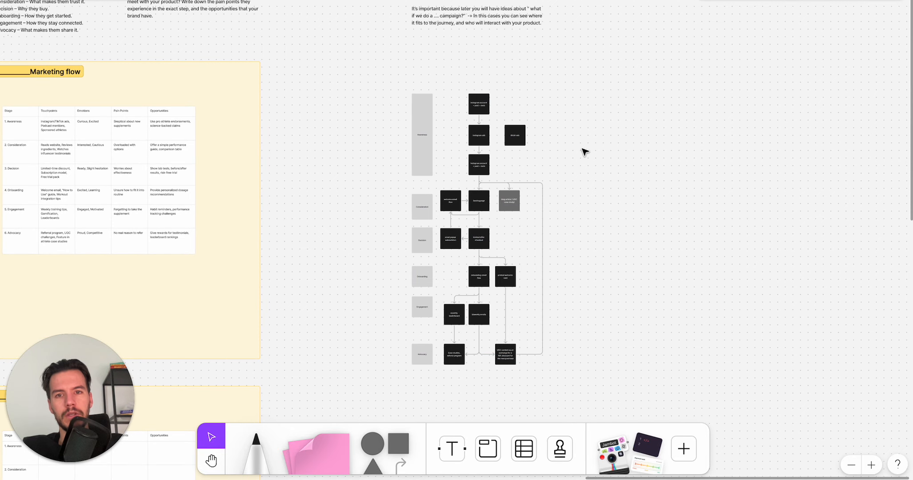
pyautogui.scroll(3, 476, 115)
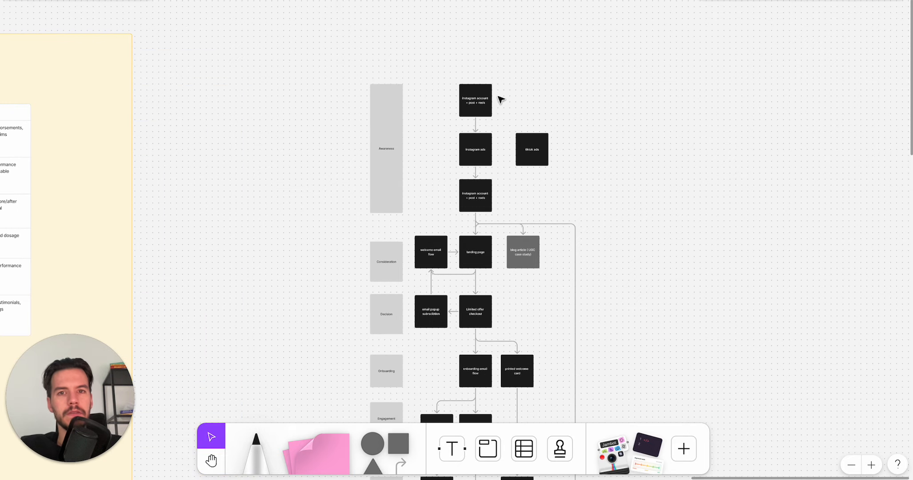
pyautogui.scroll(-6, 484, 93)
pyautogui.hscroll(-8, 453, 226)
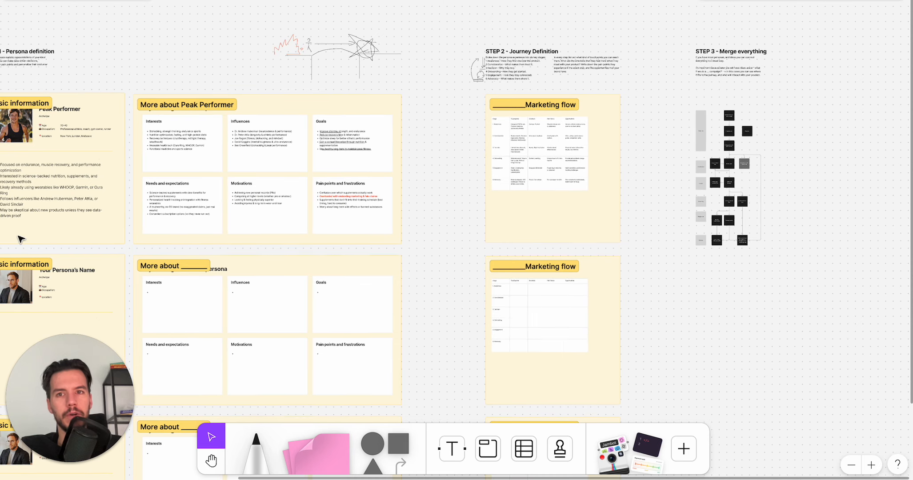
pyautogui.hscroll(-5, 453, 226)
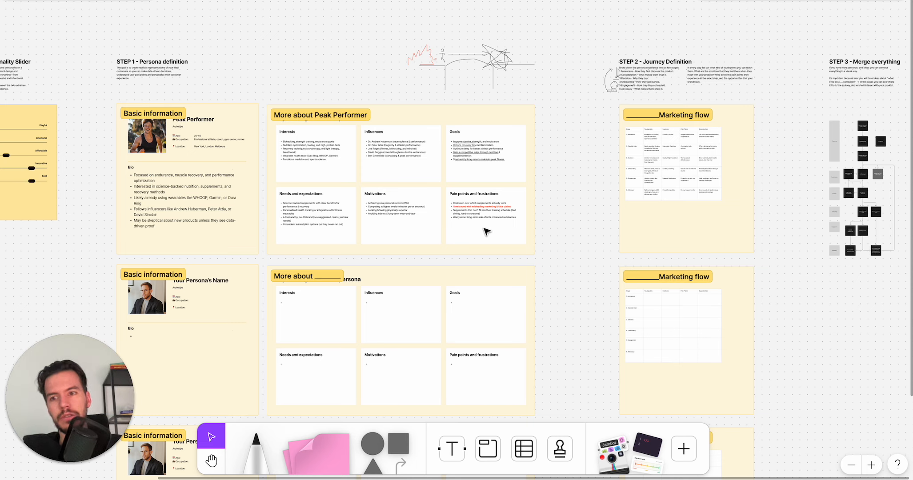
pyautogui.hscroll(3, 669, 171)
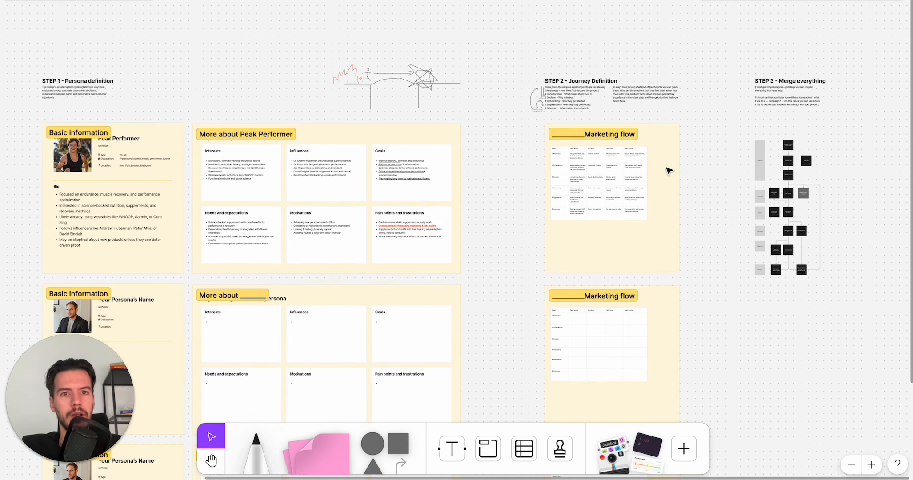
pyautogui.hscroll(4, 805, 216)
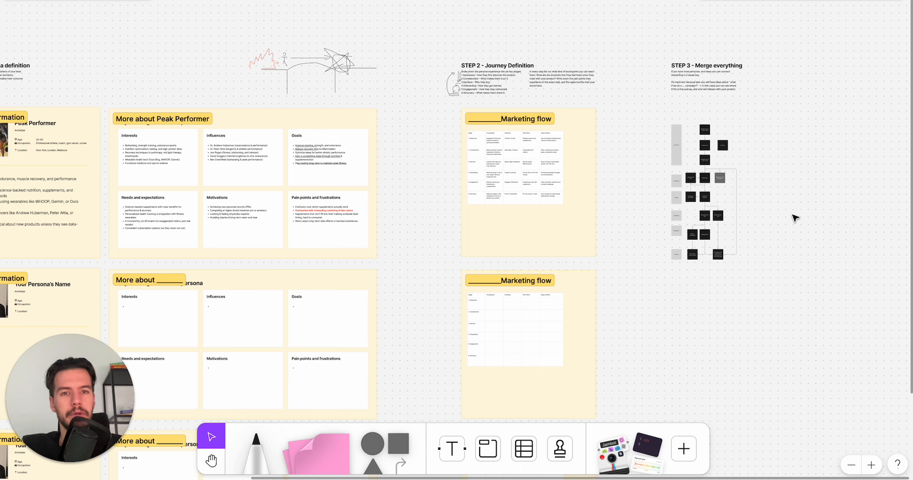
pyautogui.scroll(5, 715, 174)
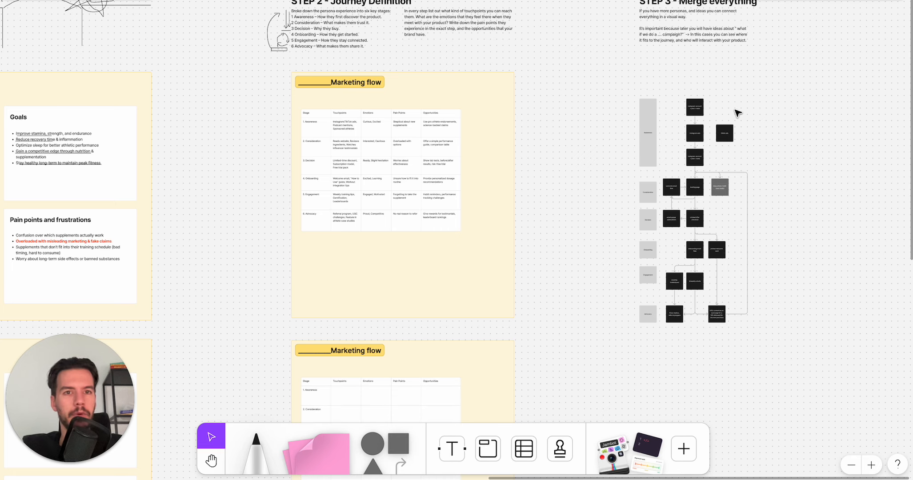
# Fill the first "instagram account + post + reels" box of the Awareness stage with green
pyautogui.scroll(5, 725, 117)
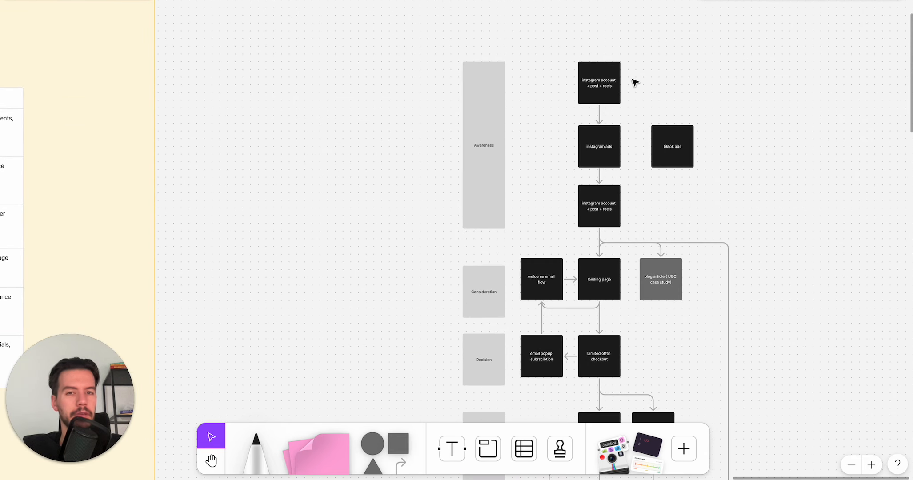
pyautogui.hscroll(3, 634, 82)
pyautogui.scroll(-1, 633, 81)
pyautogui.click(520, 60)
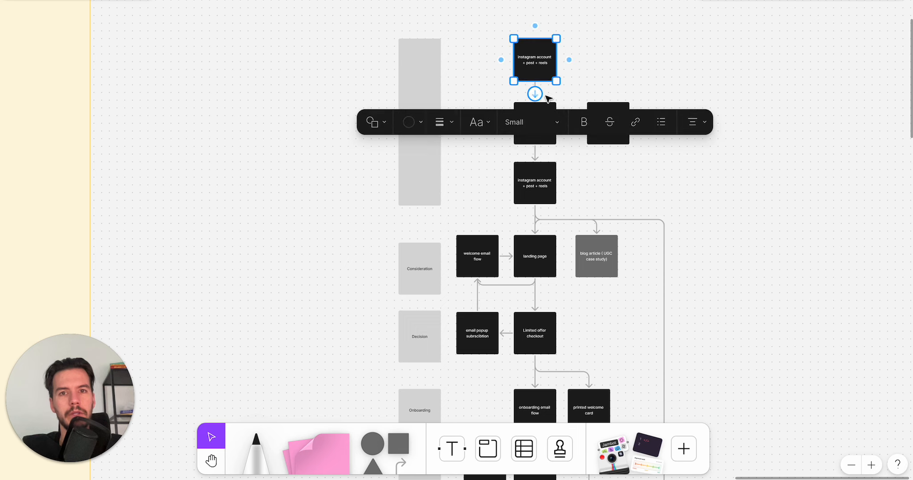
pyautogui.click(421, 124)
pyautogui.click(409, 76)
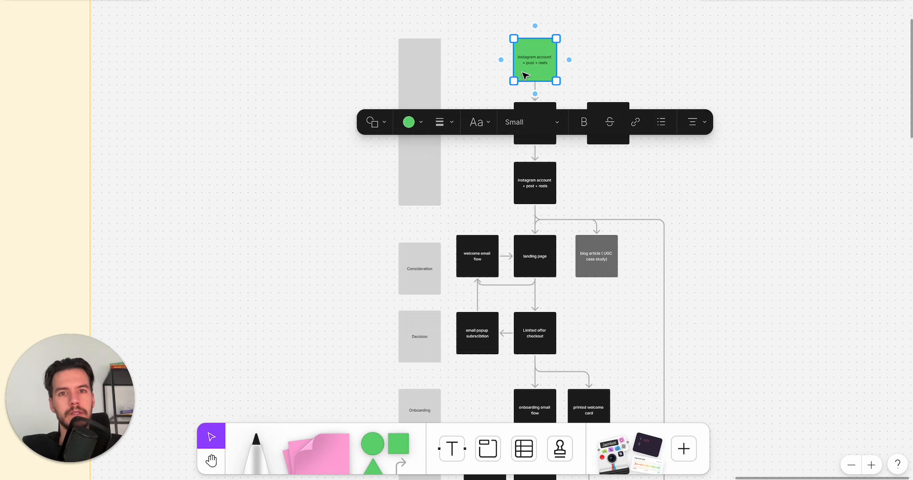
pyautogui.click(605, 32)
pyautogui.click(550, 56)
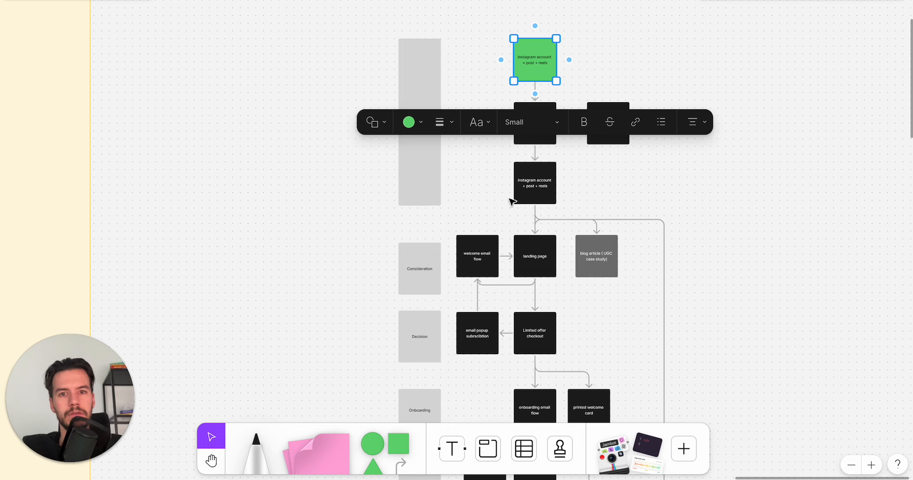
# Fill the "landing page" and "Limited offer checkout" boxes with the same green
pyautogui.scroll(3, 527, 228)
pyautogui.click(535, 284)
pyautogui.click(431, 201)
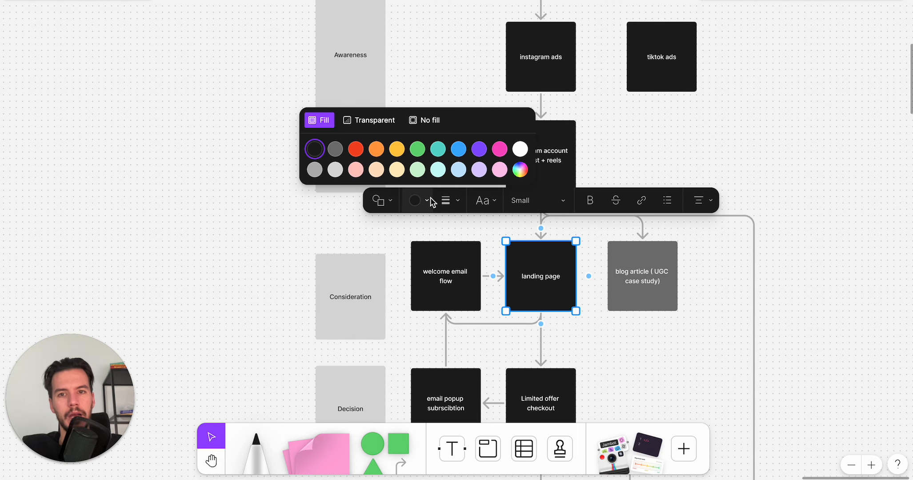
pyautogui.click(417, 149)
pyautogui.scroll(-3, 522, 294)
pyautogui.click(522, 293)
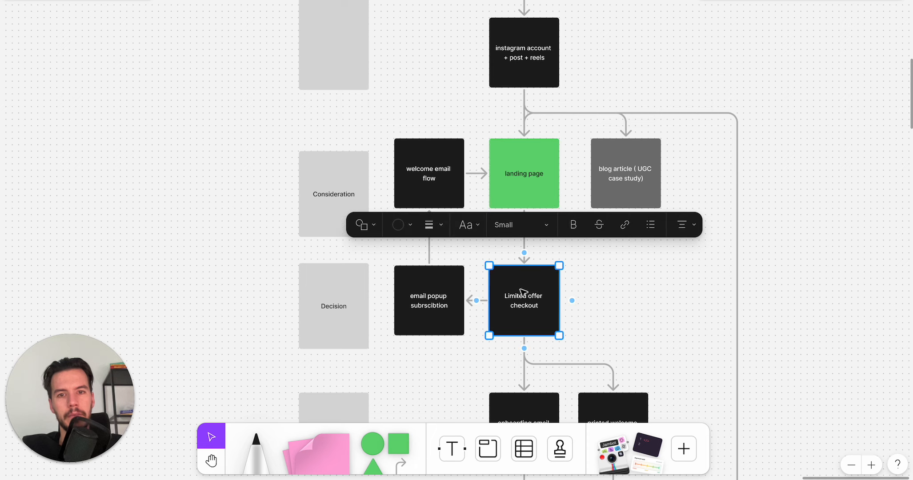
pyautogui.click(412, 224)
pyautogui.click(400, 173)
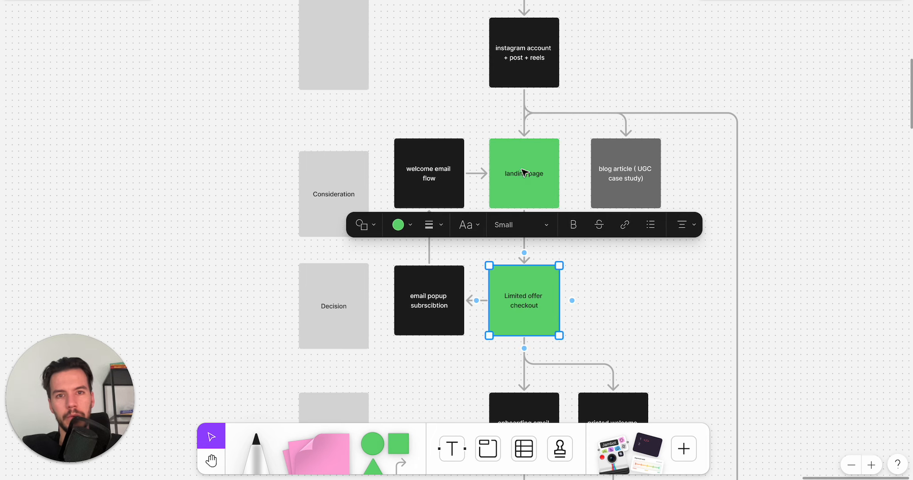
pyautogui.click(599, 288)
# Fill the "instagram ads" box and the second "instagram account + post + reels" box below it with green
pyautogui.scroll(10, 599, 295)
pyautogui.scroll(-5, 389, 317)
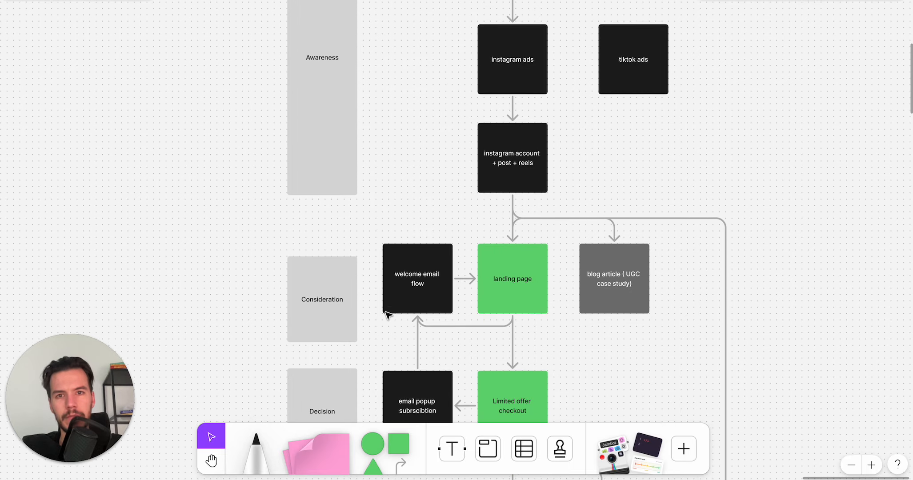
pyautogui.scroll(2, 497, 225)
pyautogui.click(503, 121)
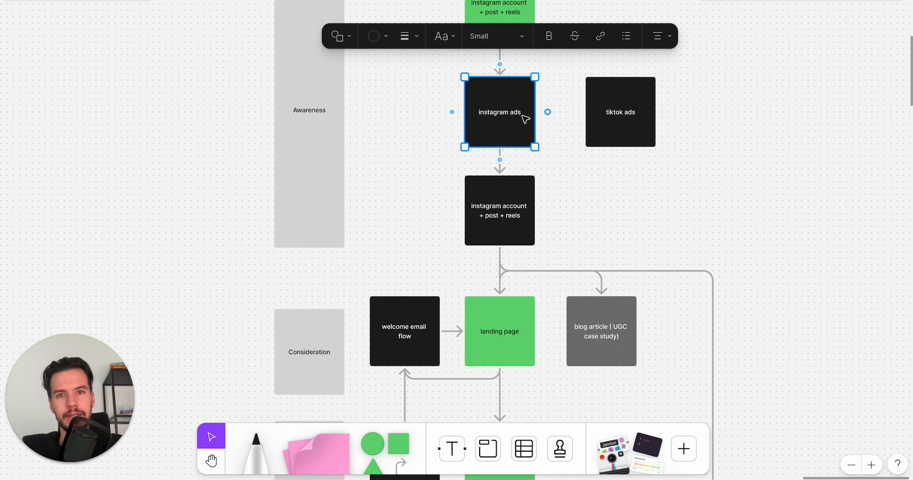
pyautogui.click(377, 36)
pyautogui.click(377, 94)
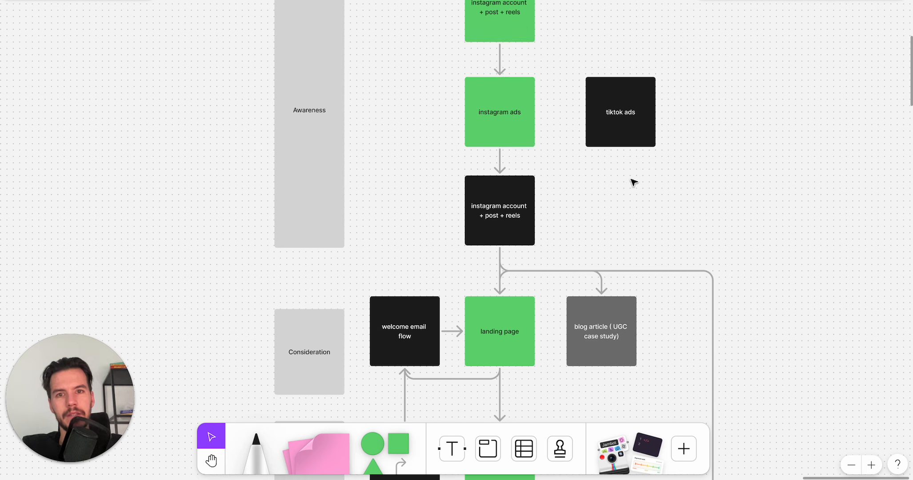
pyautogui.click(518, 197)
pyautogui.click(382, 134)
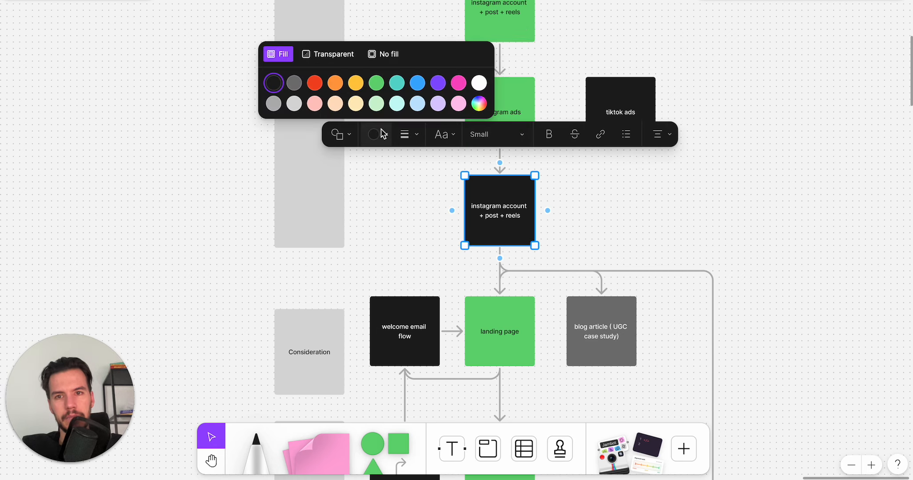
pyautogui.click(375, 88)
pyautogui.click(575, 188)
# Examine the green path from Awareness to the checkout and the remaining boxes down to the Advocacy row
pyautogui.scroll(-5, 573, 188)
pyautogui.scroll(-3, 573, 189)
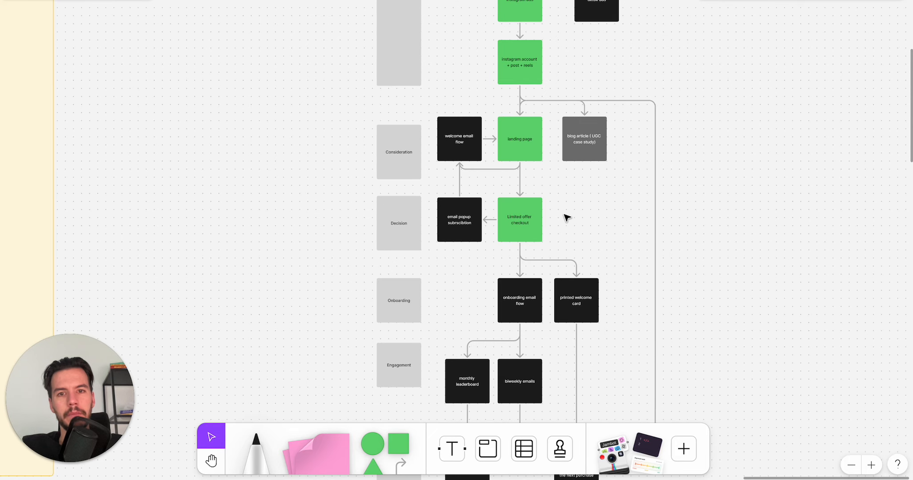
pyautogui.moveTo(558, 199); pyautogui.dragTo(493, 239)
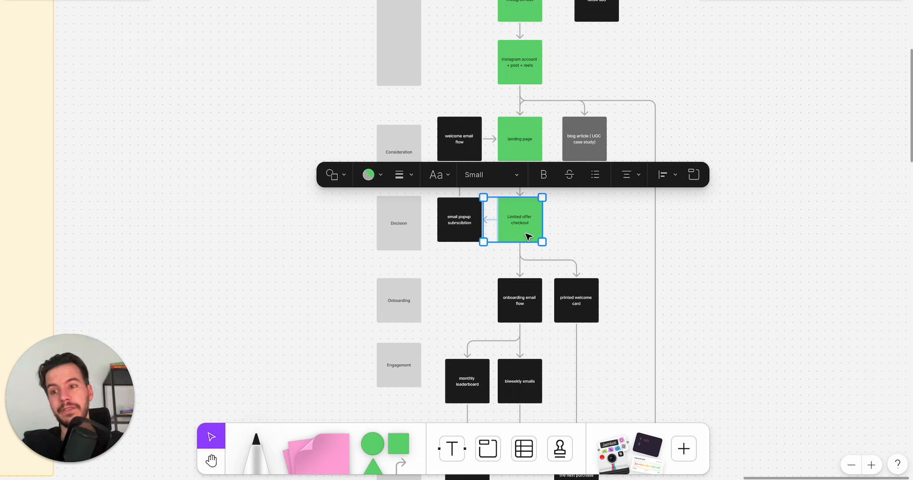
pyautogui.click(569, 229)
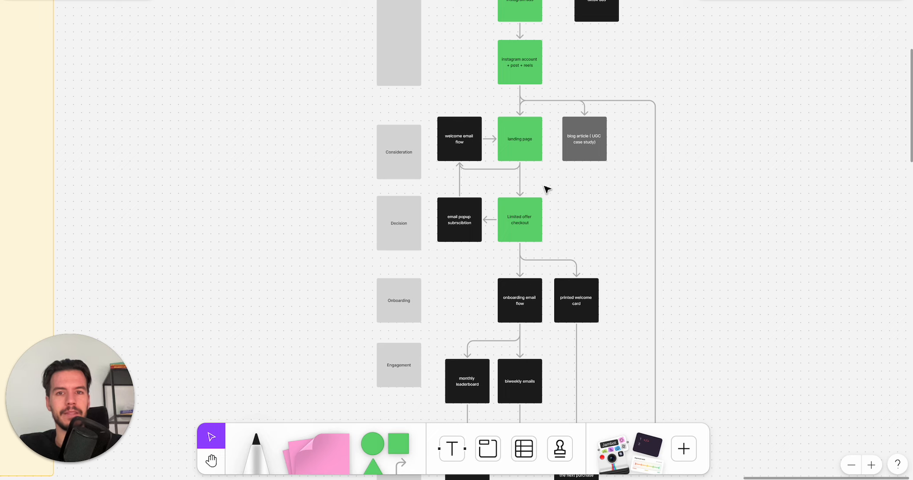
pyautogui.scroll(3, 525, 187)
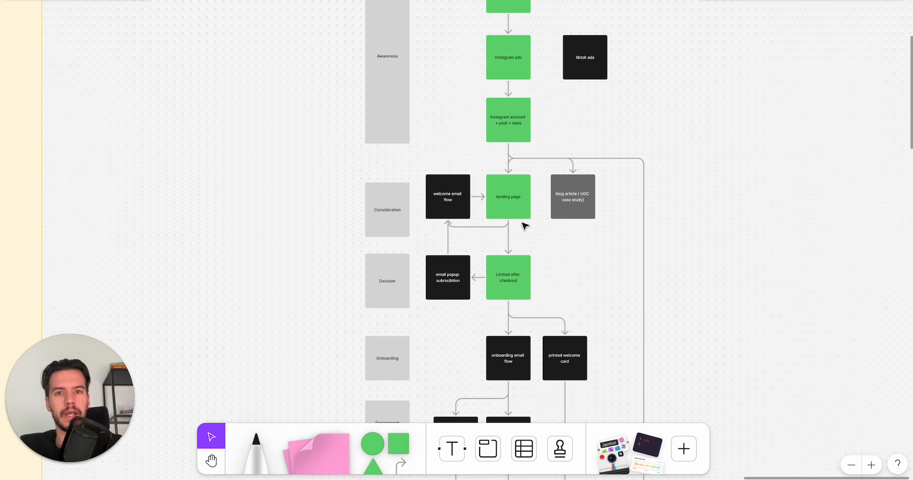
pyautogui.scroll(3, 512, 247)
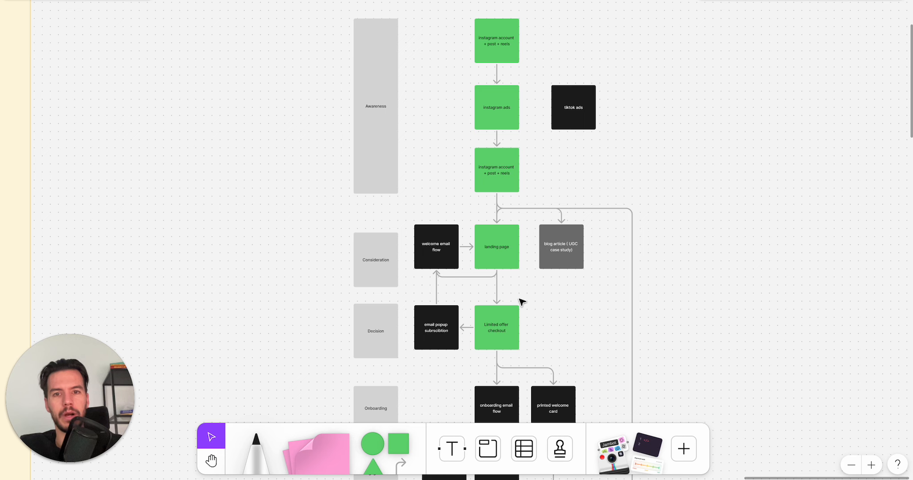
pyautogui.scroll(-7, 483, 226)
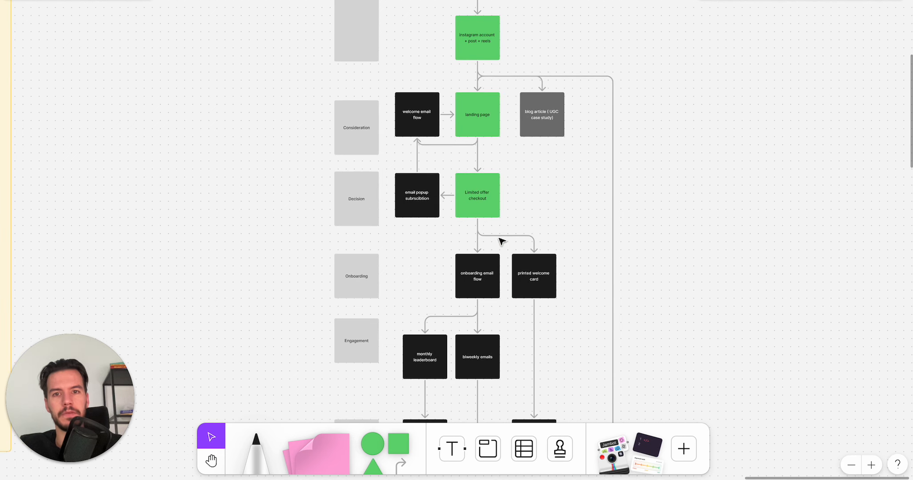
pyautogui.keyDown('ctrl'); pyautogui.scroll(4, 502, 232); pyautogui.keyUp('ctrl')
pyautogui.scroll(-1, 486, 164)
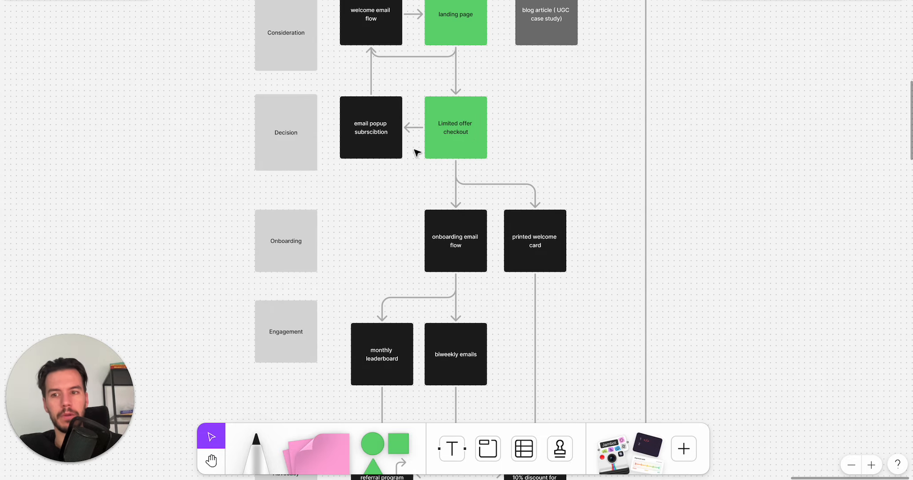
pyautogui.scroll(-2, 466, 183)
pyautogui.keyDown('ctrl'); pyautogui.scroll(-3, 468, 183); pyautogui.keyUp('ctrl')
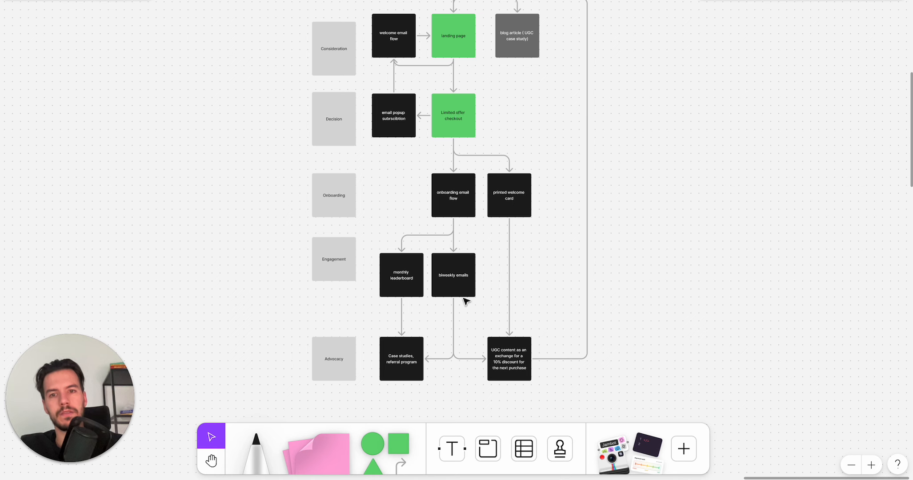
pyautogui.scroll(-6, 439, 279)
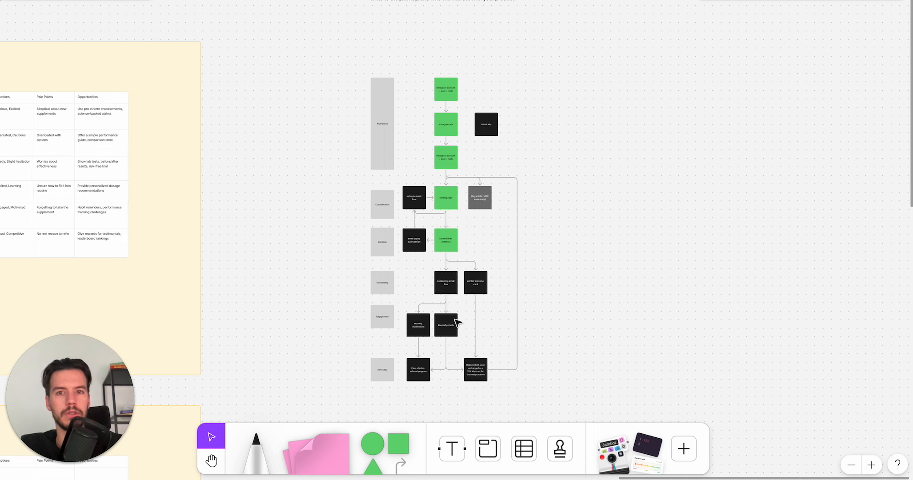
# Inspect the journey flow up close, from the Instagram touchpoints through checkout to the onboarding, engagement and advocacy boxes
pyautogui.scroll(5, 442, 169)
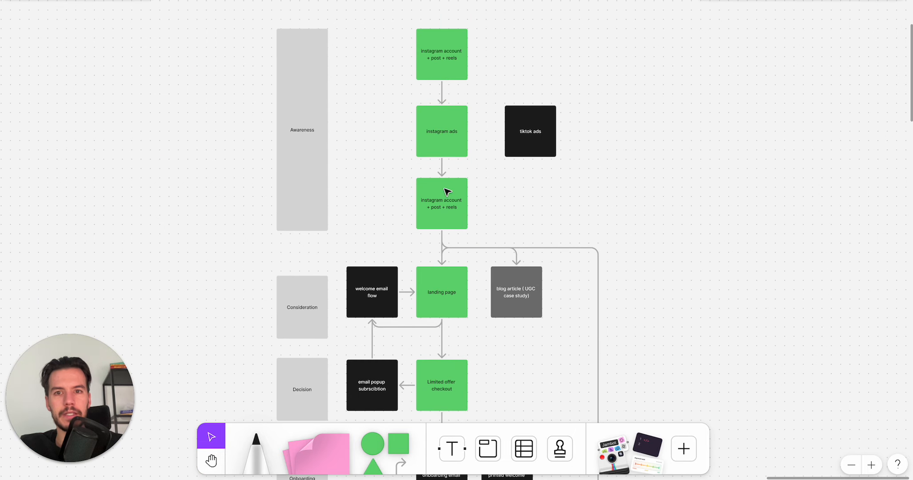
pyautogui.scroll(-10, 448, 338)
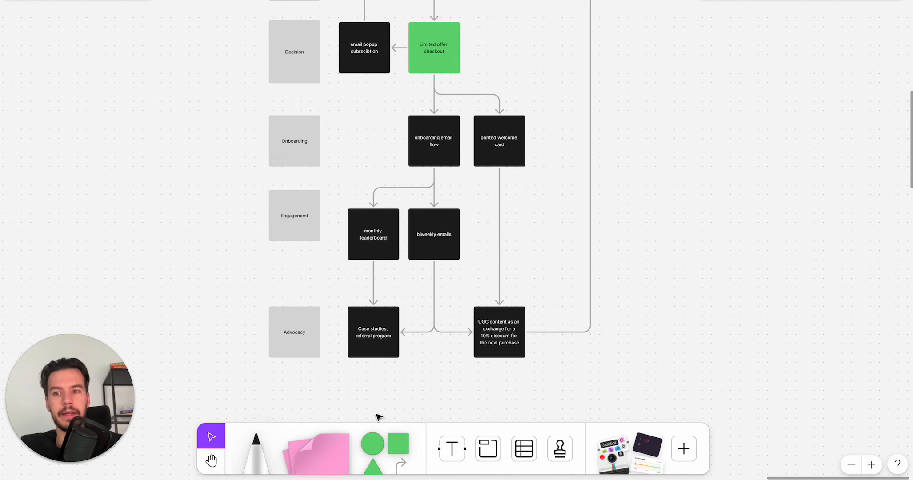
pyautogui.scroll(5, 490, 221)
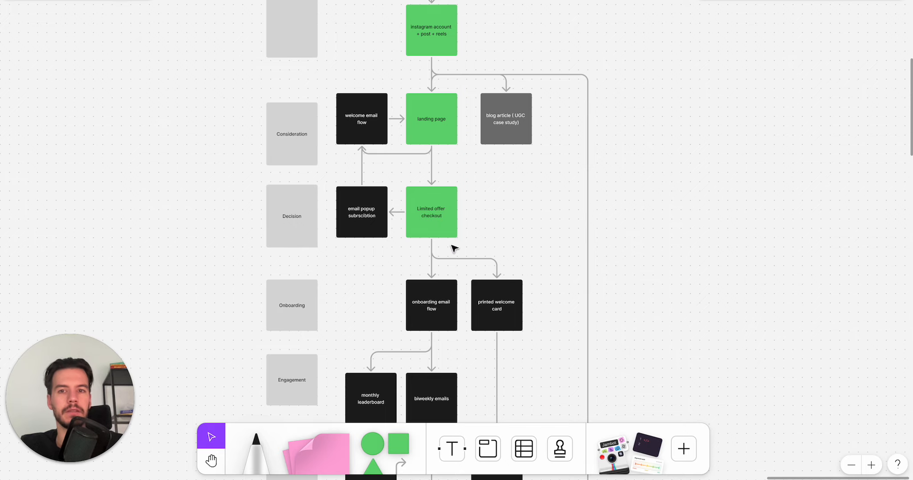
# Go back to the beginning of the board and read the START HERE note on duplicating the template
pyautogui.scroll(-10, 446, 217)
pyautogui.hscroll(-5, 445, 217)
pyautogui.scroll(-5, 446, 217)
pyautogui.hscroll(-8, 444, 217)
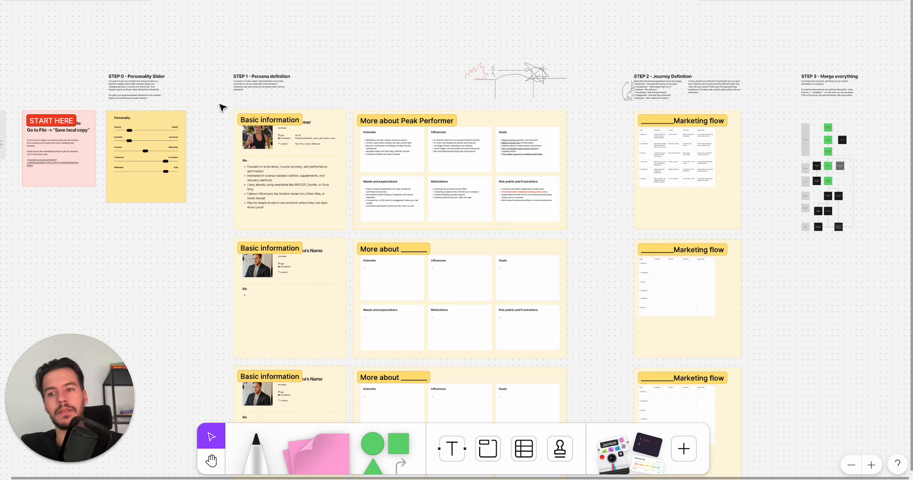
pyautogui.hscroll(-3, 185, 214)
pyautogui.scroll(-1, 185, 214)
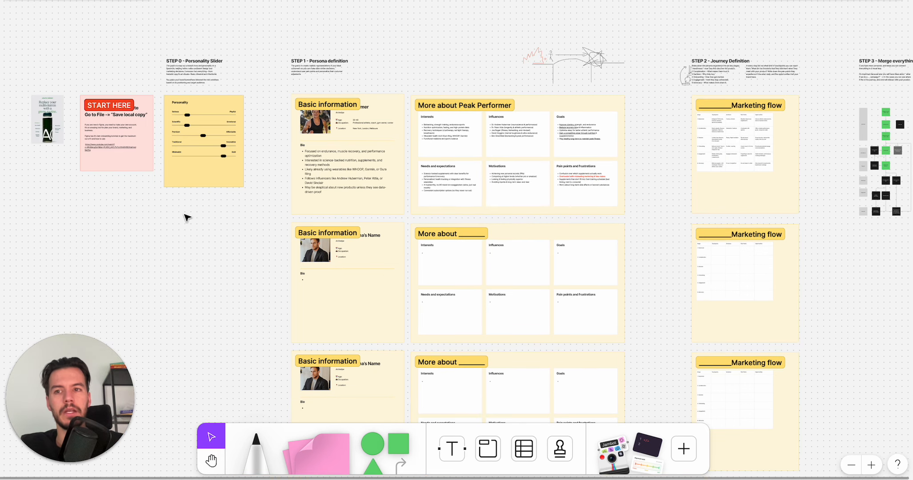
pyautogui.scroll(5, 102, 125)
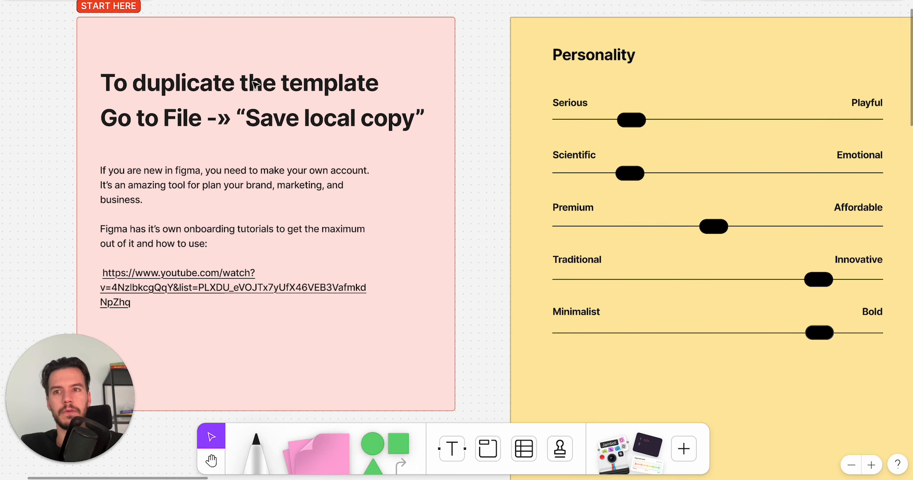
pyautogui.click(256, 84)
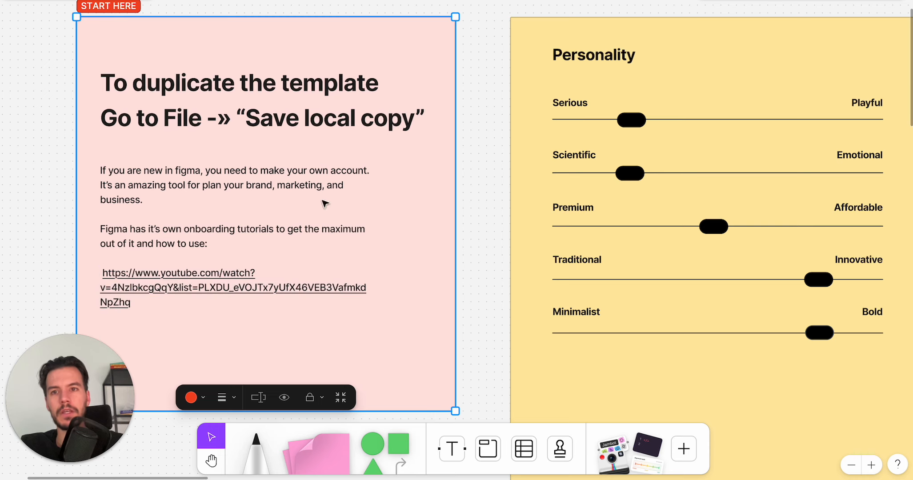
pyautogui.click(484, 142)
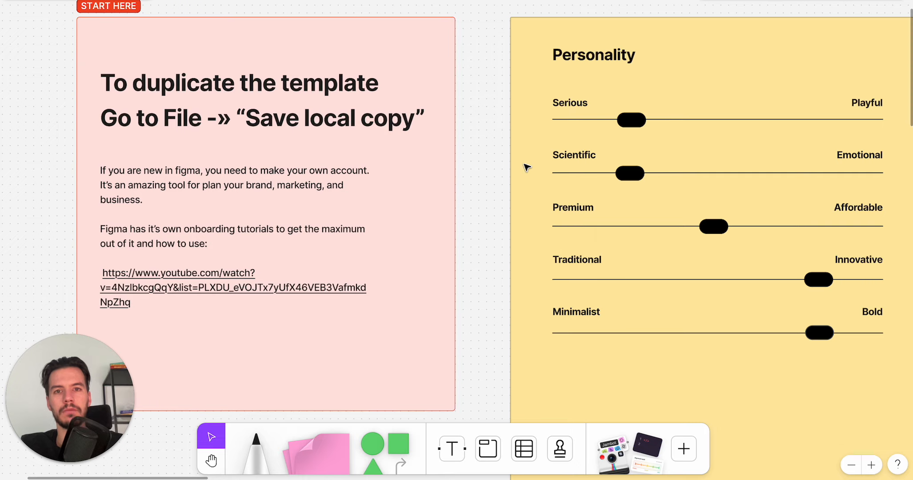
# Look over the board from the Personality Slider through the persona and journey sections to the STEP 3 flow
pyautogui.scroll(-5, 519, 172)
pyautogui.hscroll(15, 427, 45)
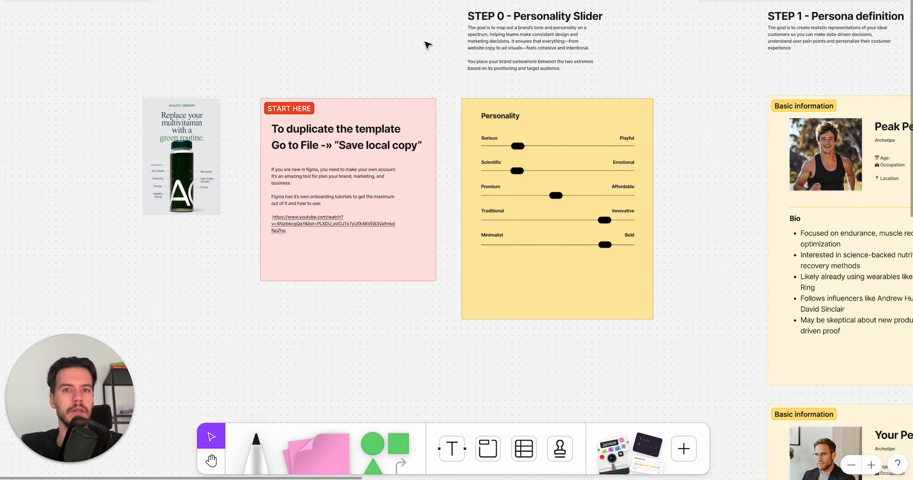
pyautogui.scroll(-3, 506, 72)
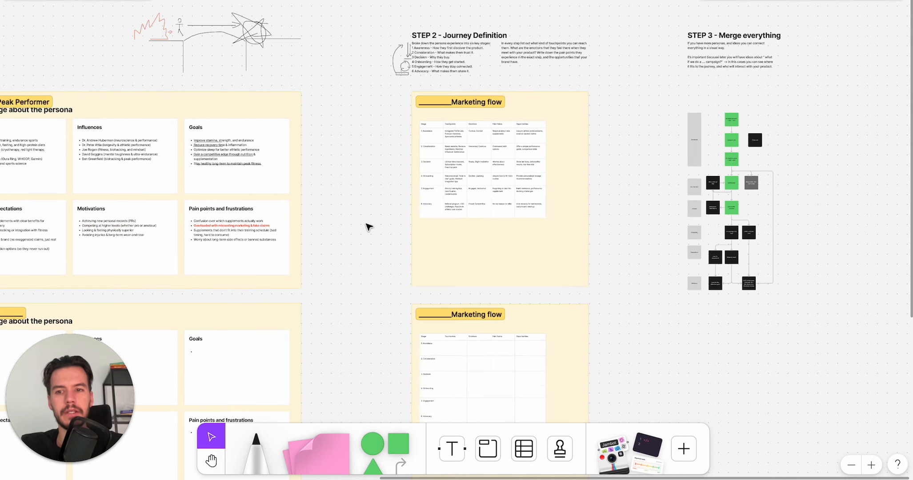